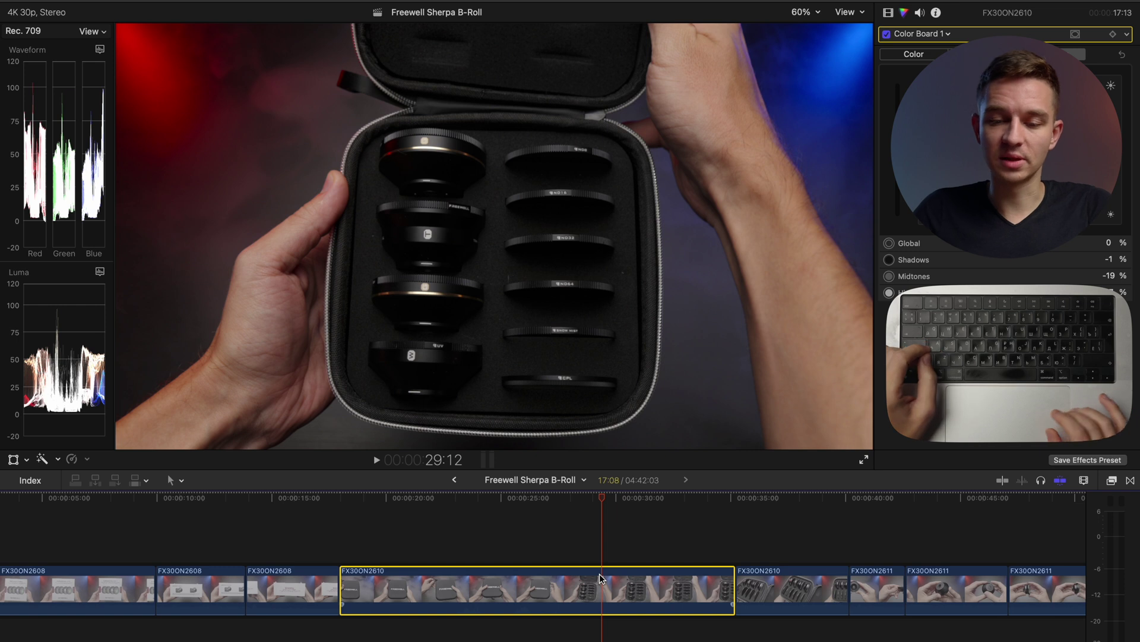
Preview FX30ON2610, trim its start and end to the playhead, then undo both trims.
{"action": "left_click_drag", "start_coordinate": [603, 503], "coordinate": [588, 529]}
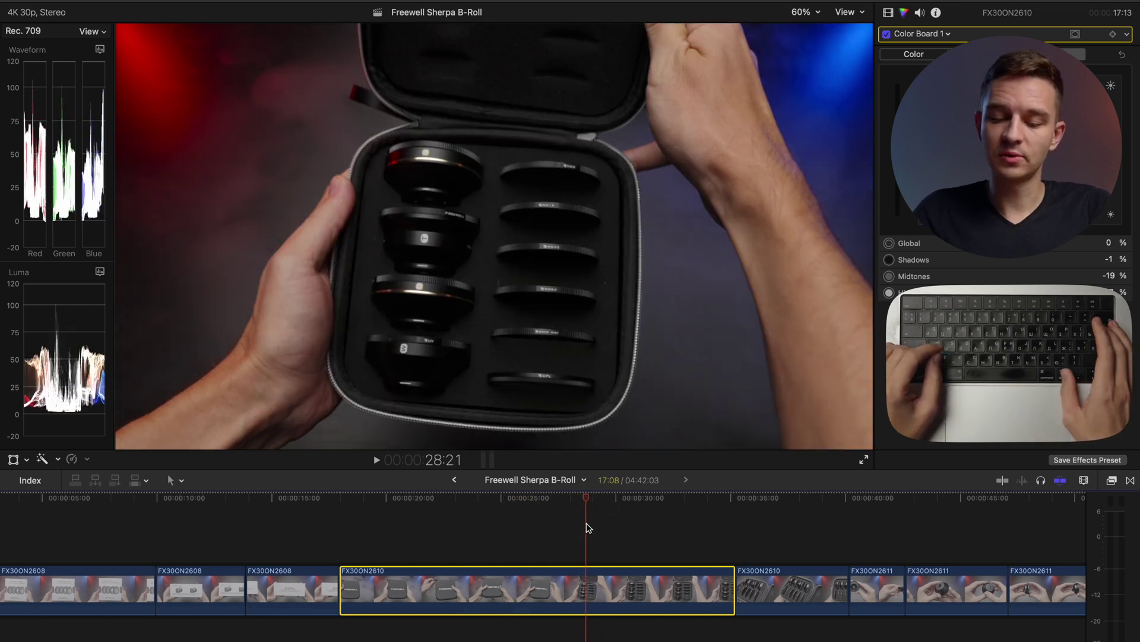
{"action": "key", "text": "alt+bracketleft"}
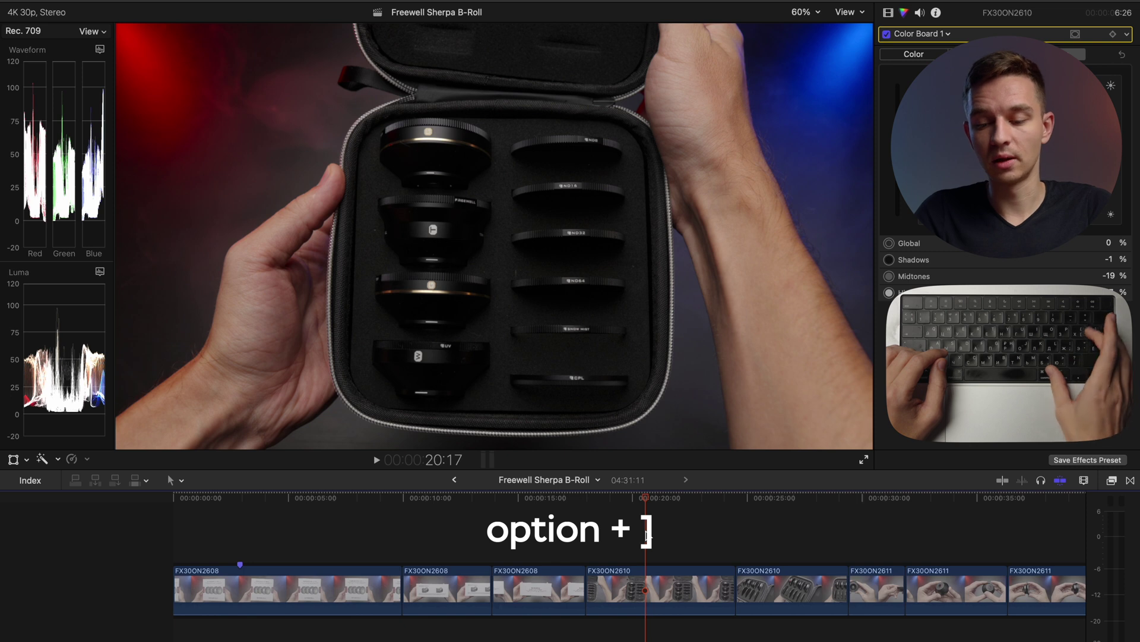
{"action": "key", "text": "alt+bracketright"}
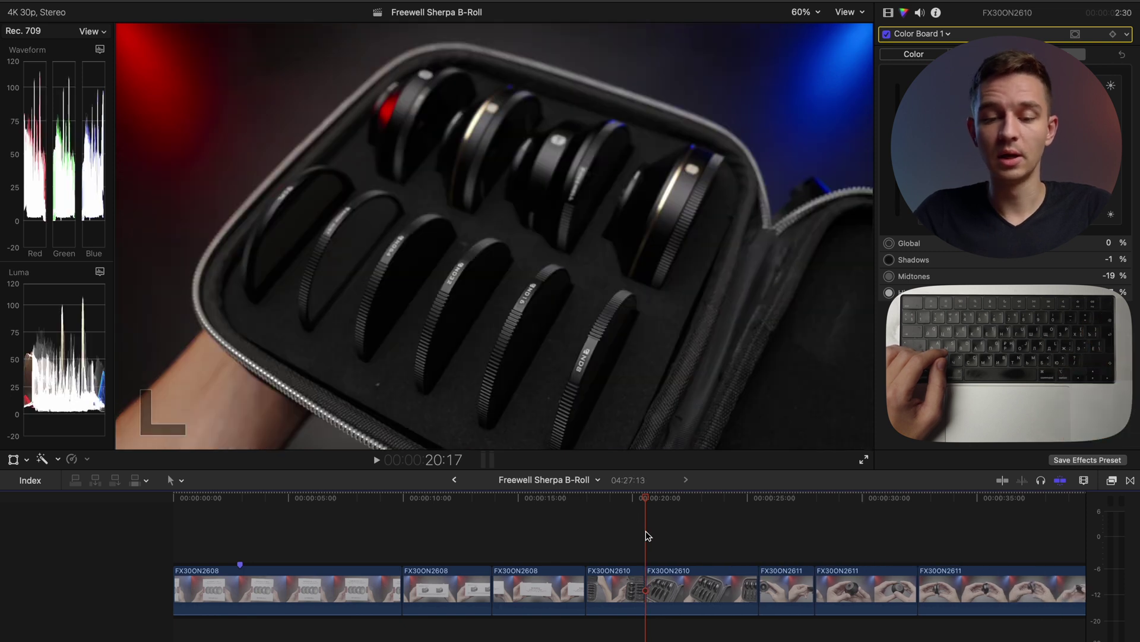
{"action": "key", "text": "super+z"}
{"action": "key", "text": "super+z"}
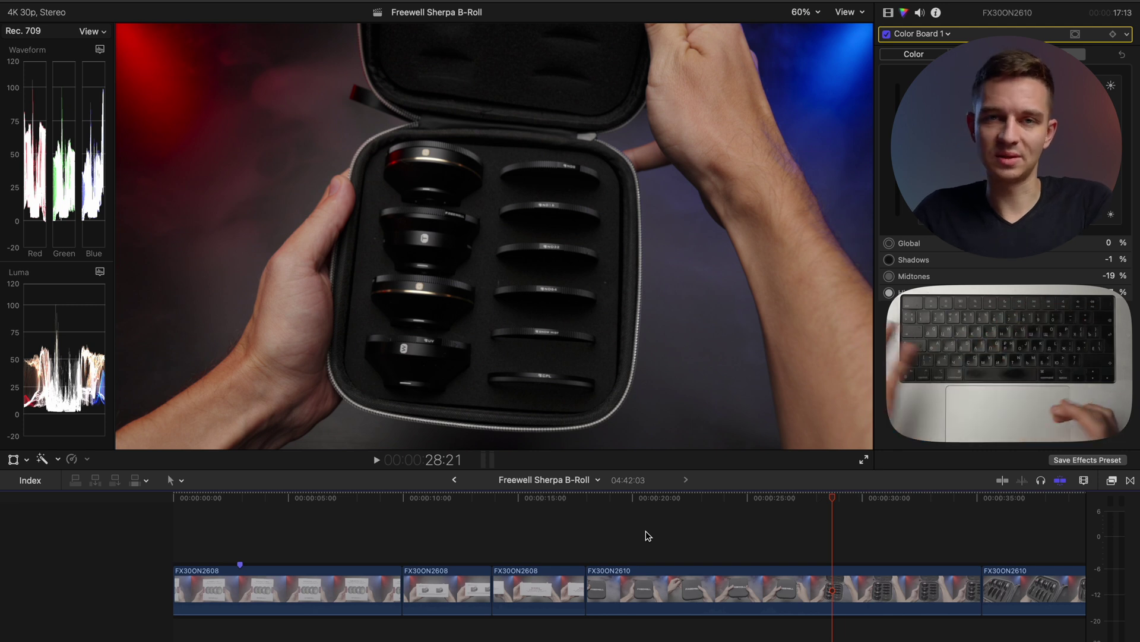
Try trimming the long FX30ON2610 clip at 29:08 and other points, undoing each trim.
{"action": "scroll", "coordinate": [646, 530], "scroll_direction": "right", "scroll_amount": 4}
{"action": "left_click", "coordinate": [735, 549]}
{"action": "left_click", "coordinate": [736, 588]}
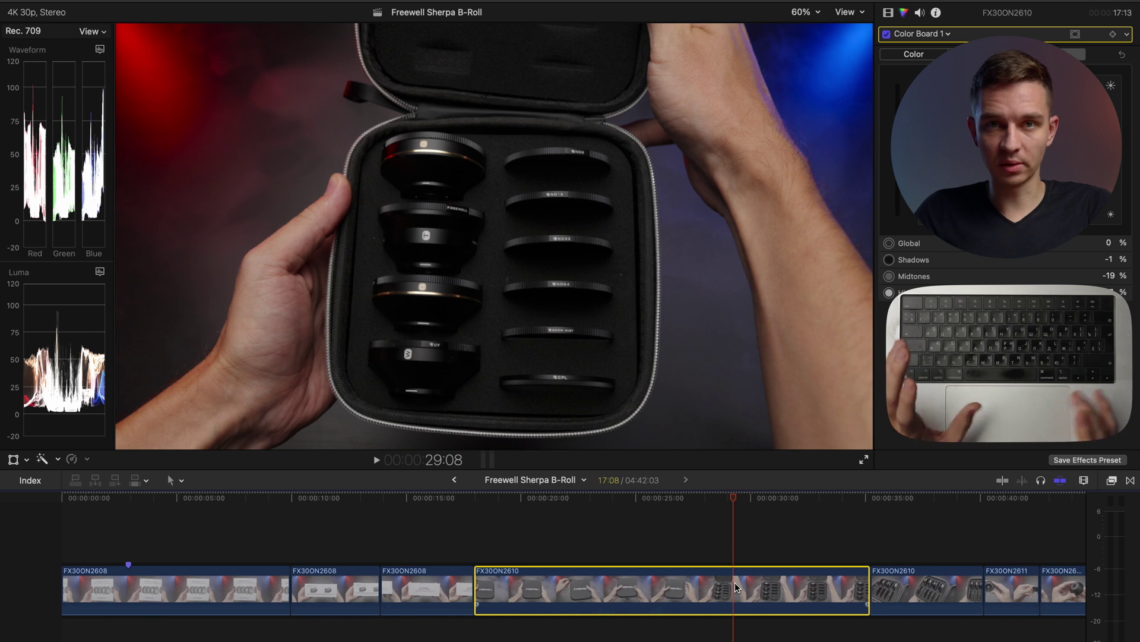
{"action": "key", "text": "w"}
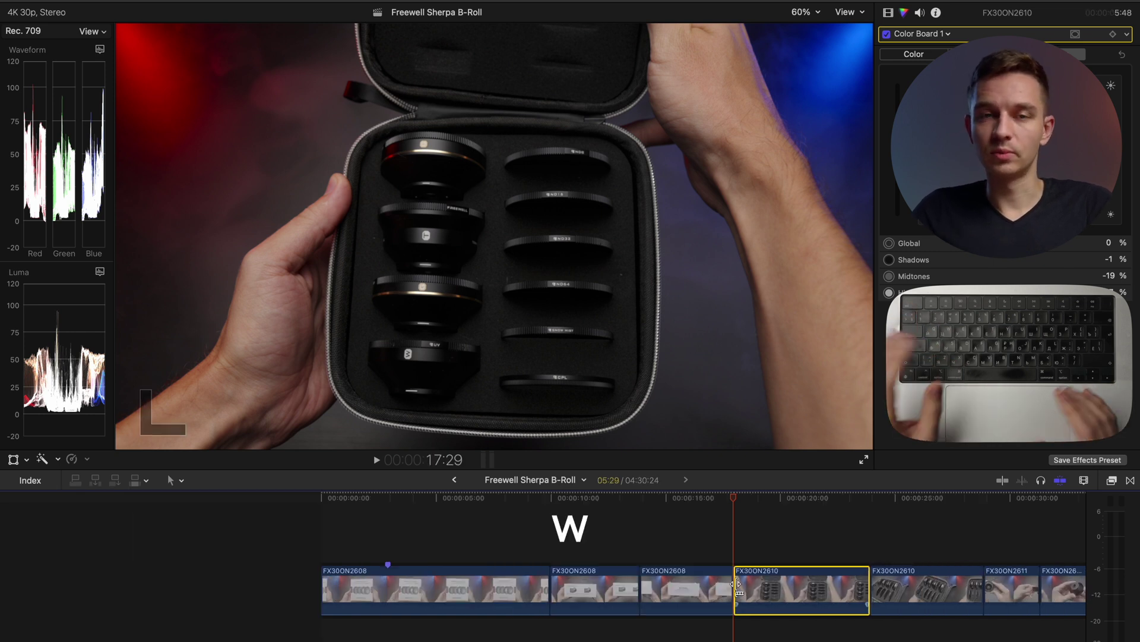
{"action": "left_click", "coordinate": [812, 524]}
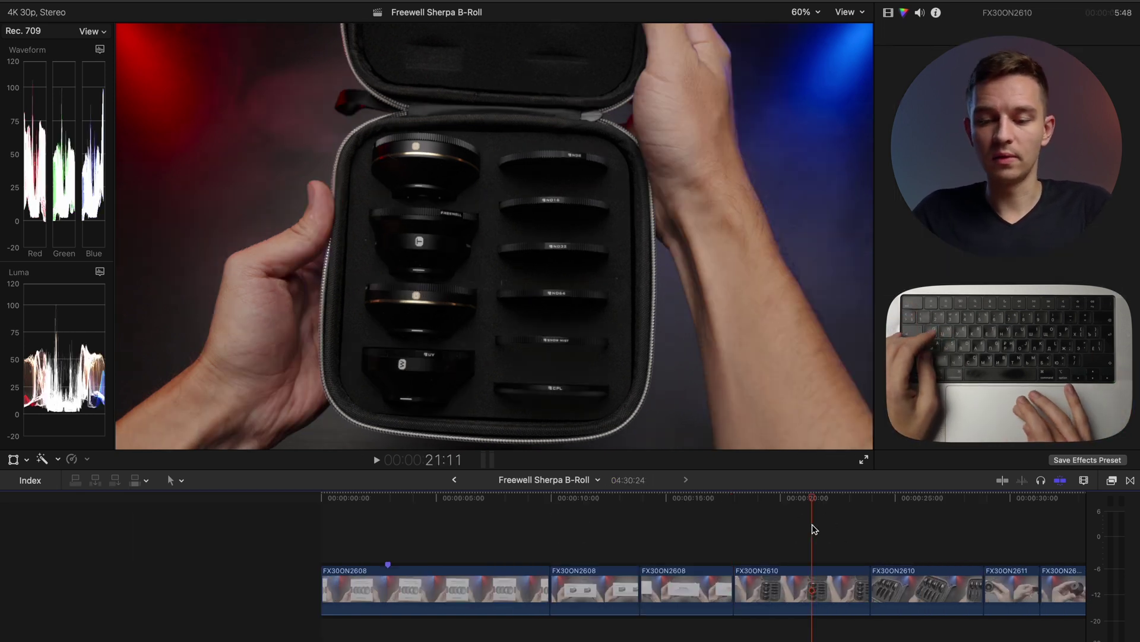
{"action": "key", "text": "e"}
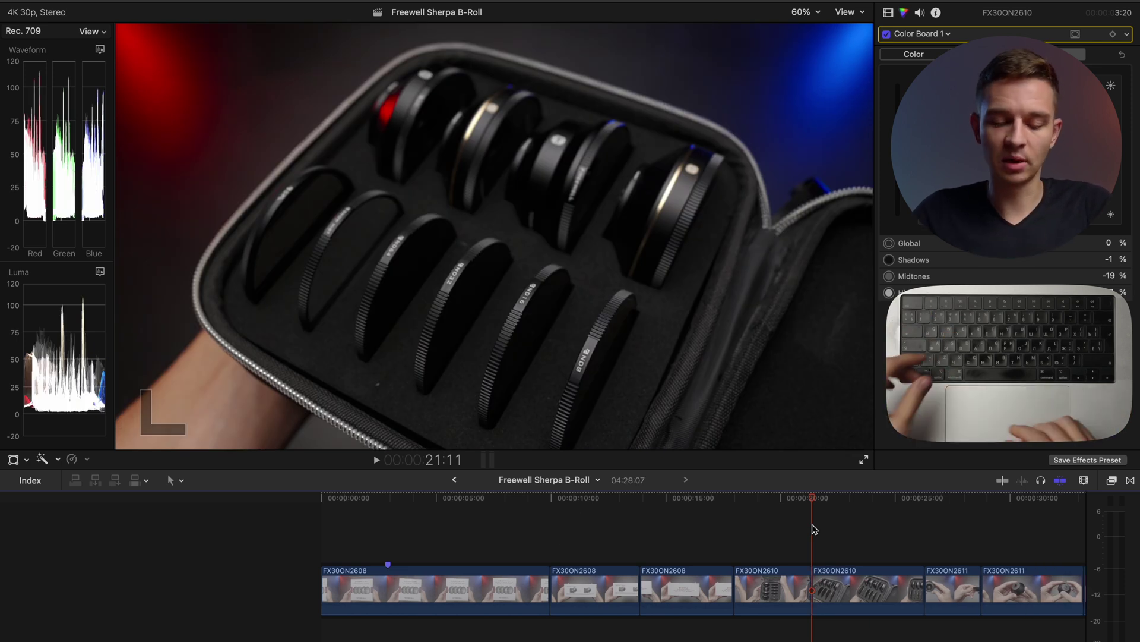
{"action": "key", "text": "super+z"}
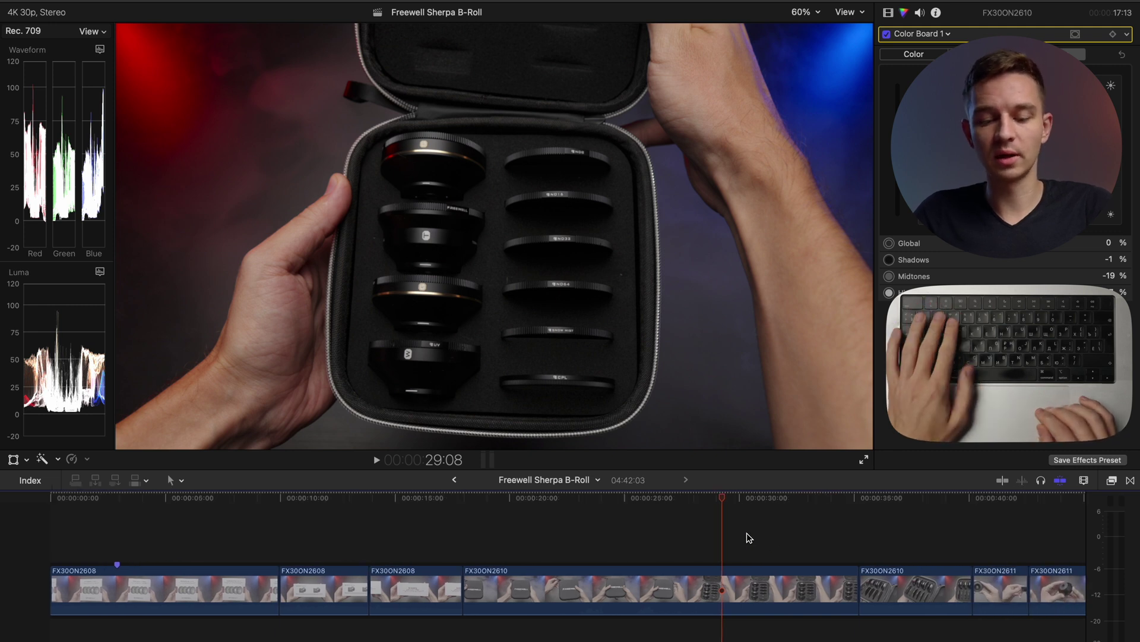
{"action": "left_click", "coordinate": [747, 533]}
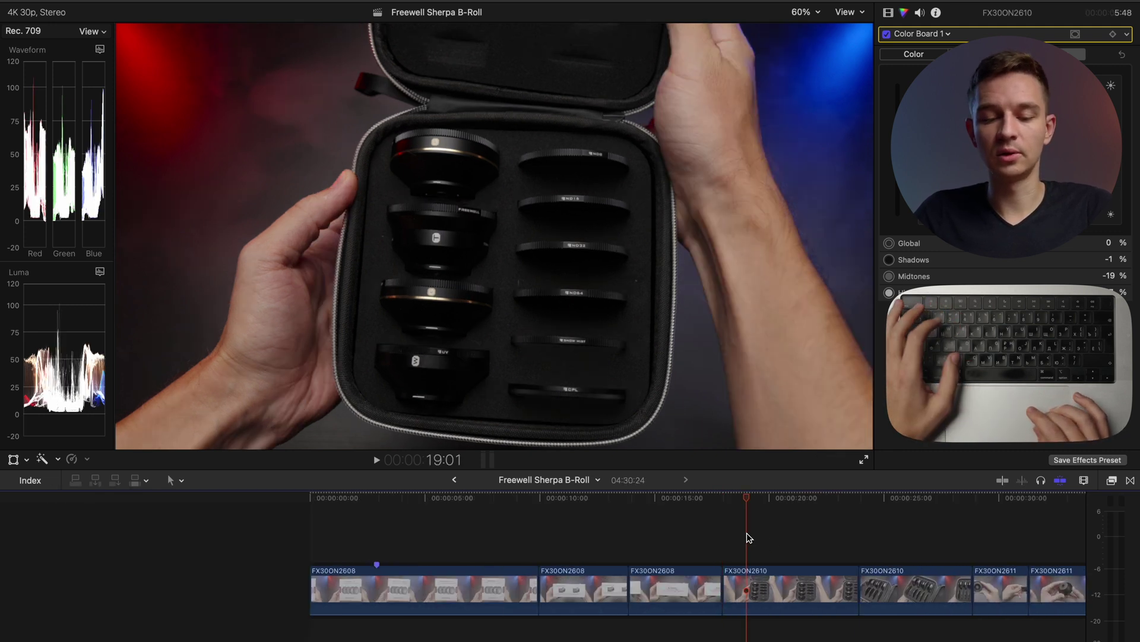
{"action": "key", "text": "alt+bracketright"}
{"action": "key", "text": "super+z"}
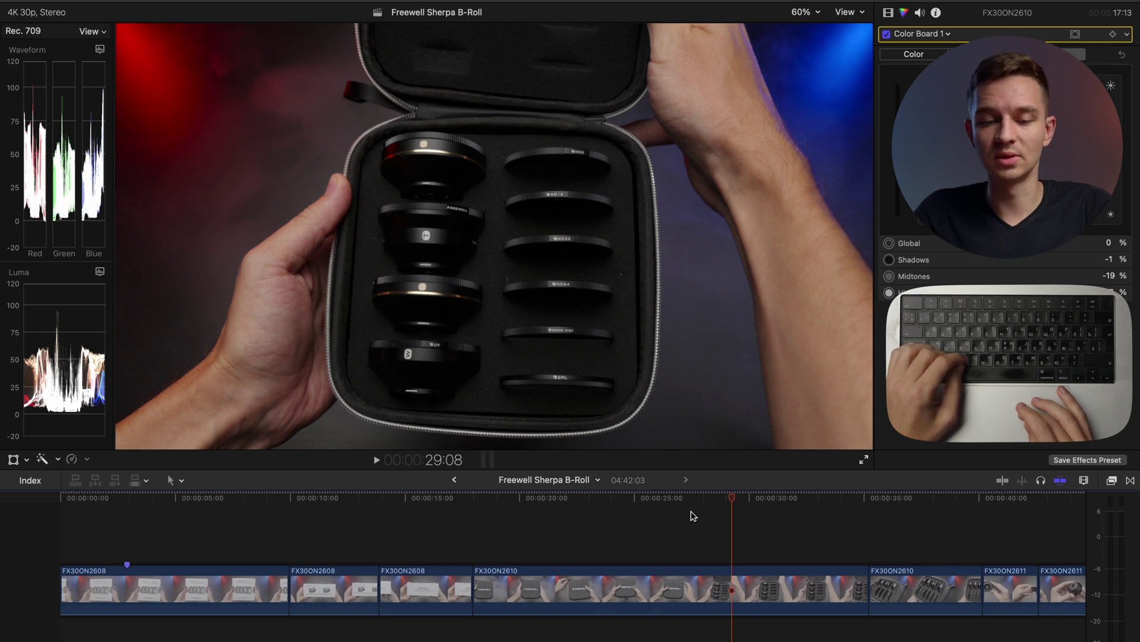
Blade FX30ON2610 in two places and delete its first piece, closing the gap.
{"action": "key", "text": "b"}
{"action": "left_click", "coordinate": [732, 588]}
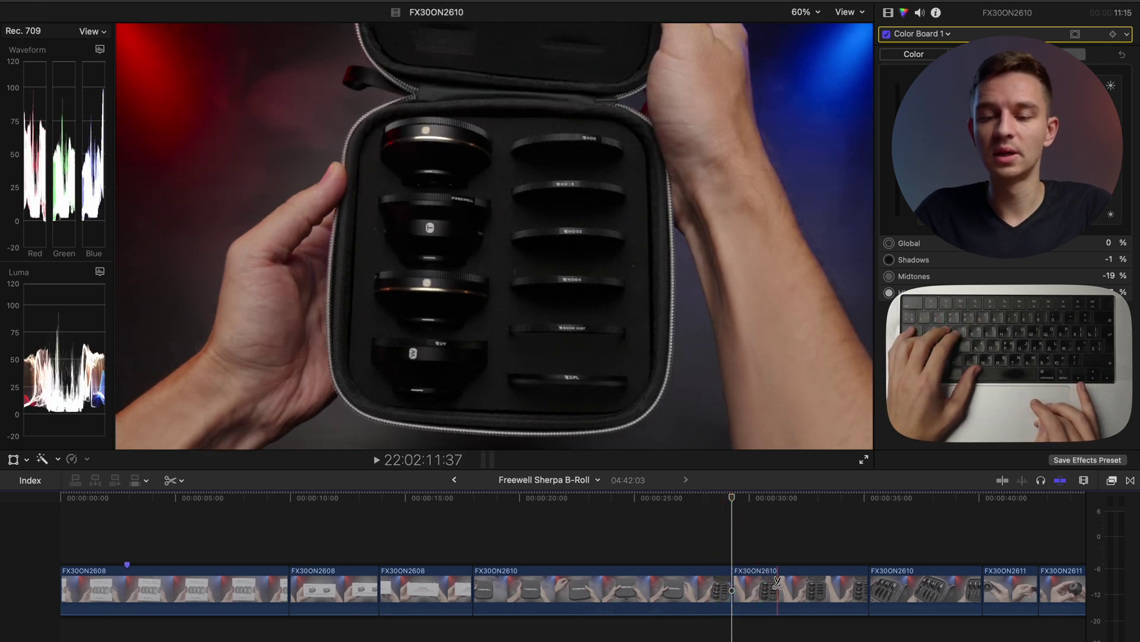
{"action": "left_click", "coordinate": [803, 587]}
{"action": "key", "text": "a"}
{"action": "left_click", "coordinate": [692, 573]}
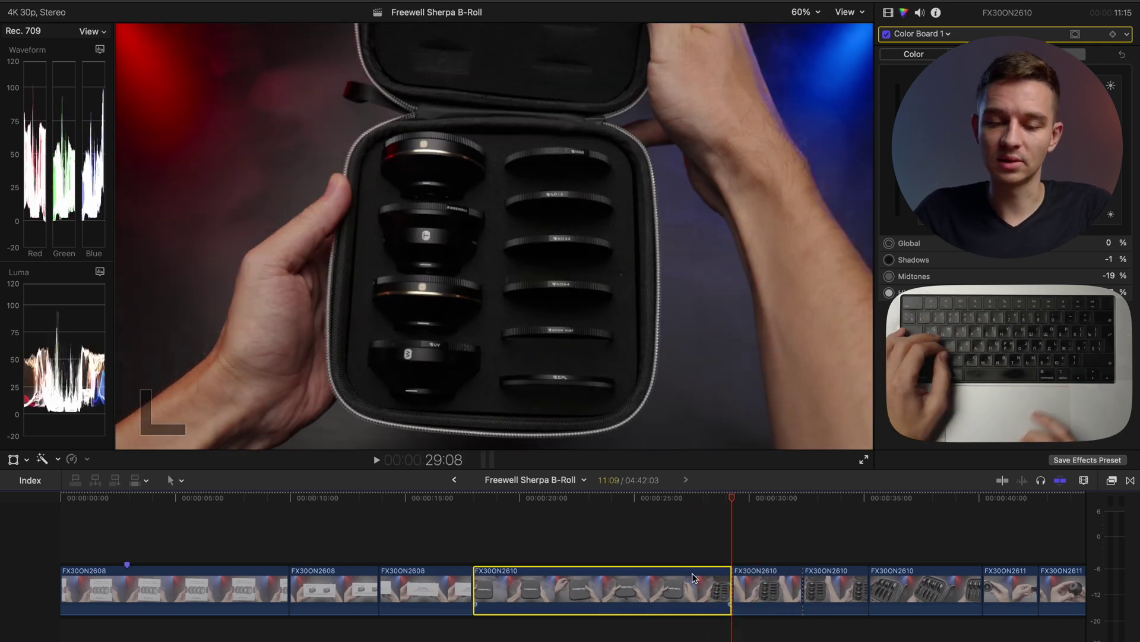
{"action": "key", "text": "Delete"}
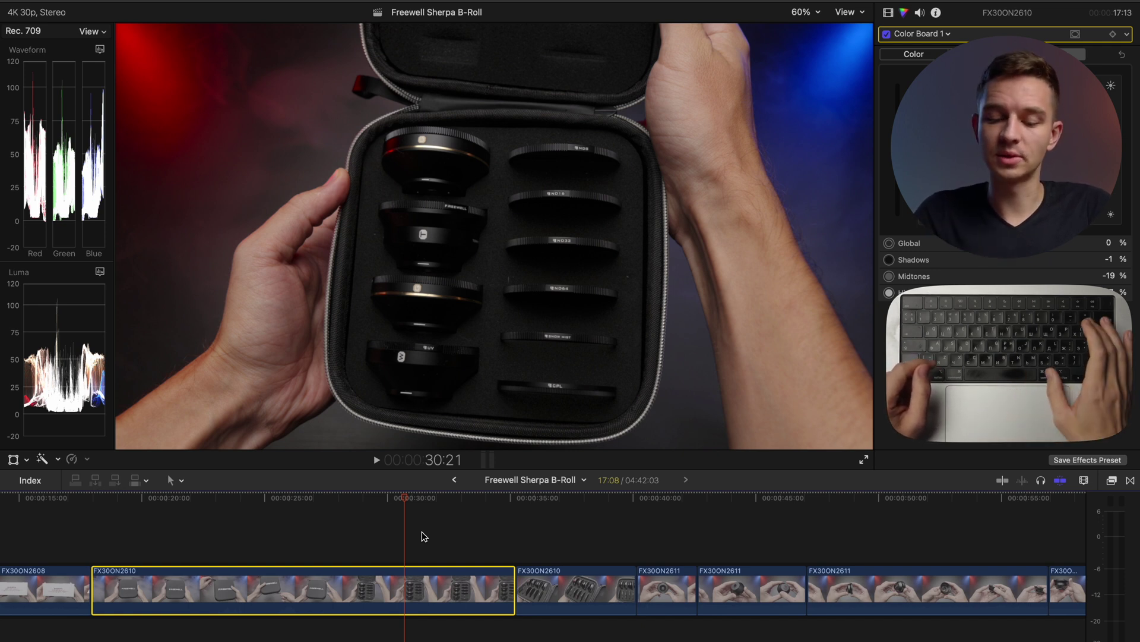
Zoom the timeline in and out and scroll to survey the clips after FX30ON2610.
{"action": "key", "text": "super+minus"}
{"action": "key", "text": "super+equal"}
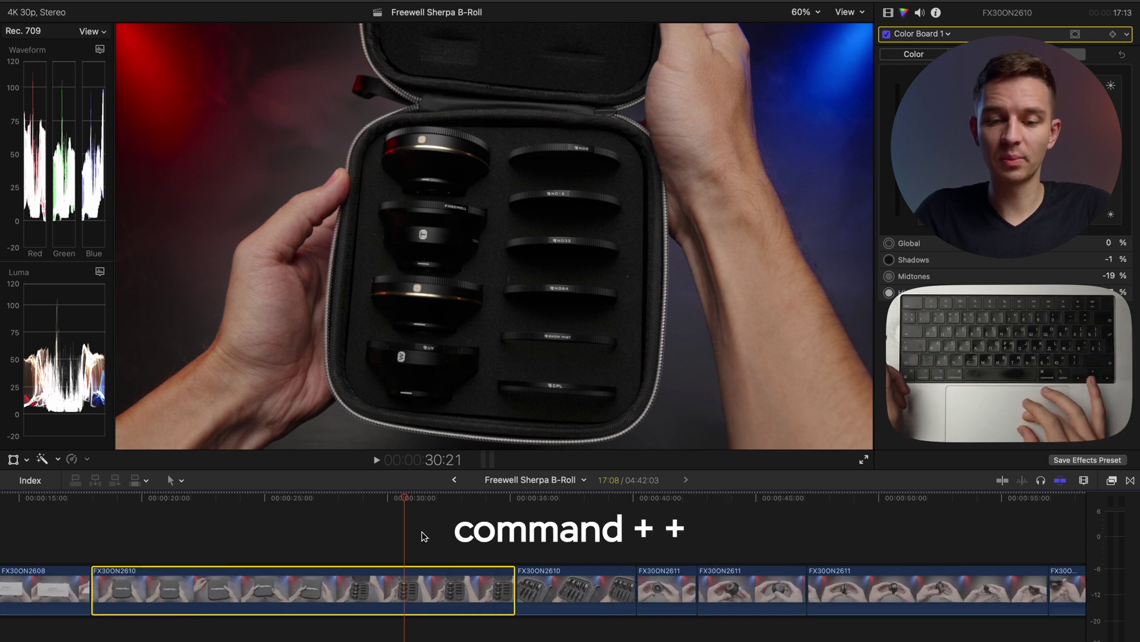
{"action": "key", "text": "super+equal"}
{"action": "key", "text": "super+equal"}
{"action": "key", "text": "super+minus"}
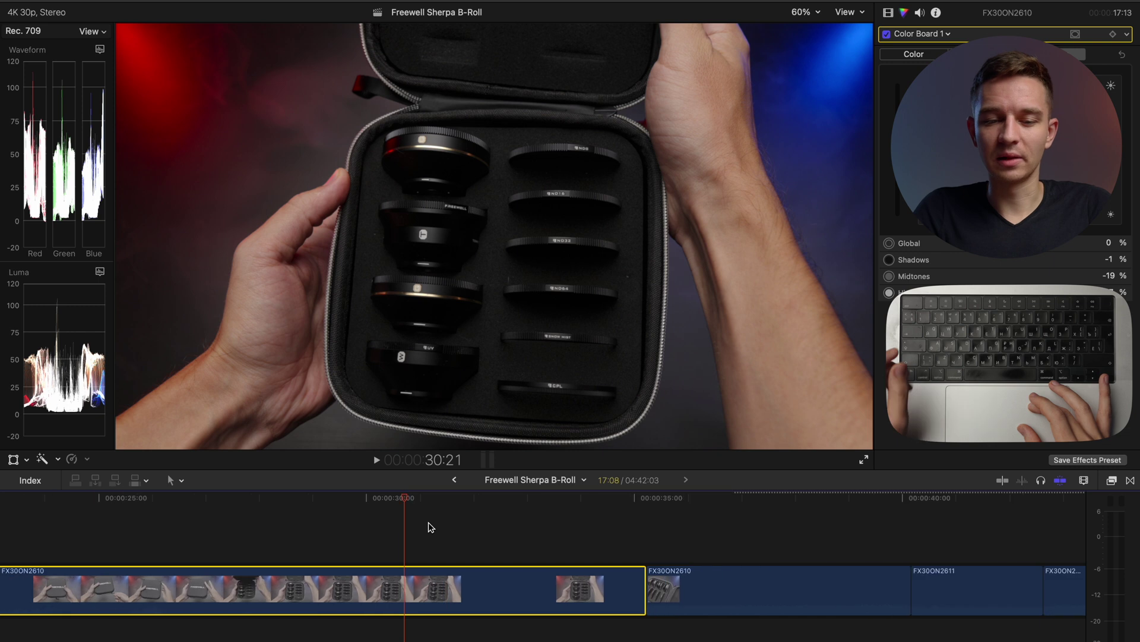
{"action": "key", "text": "super+minus"}
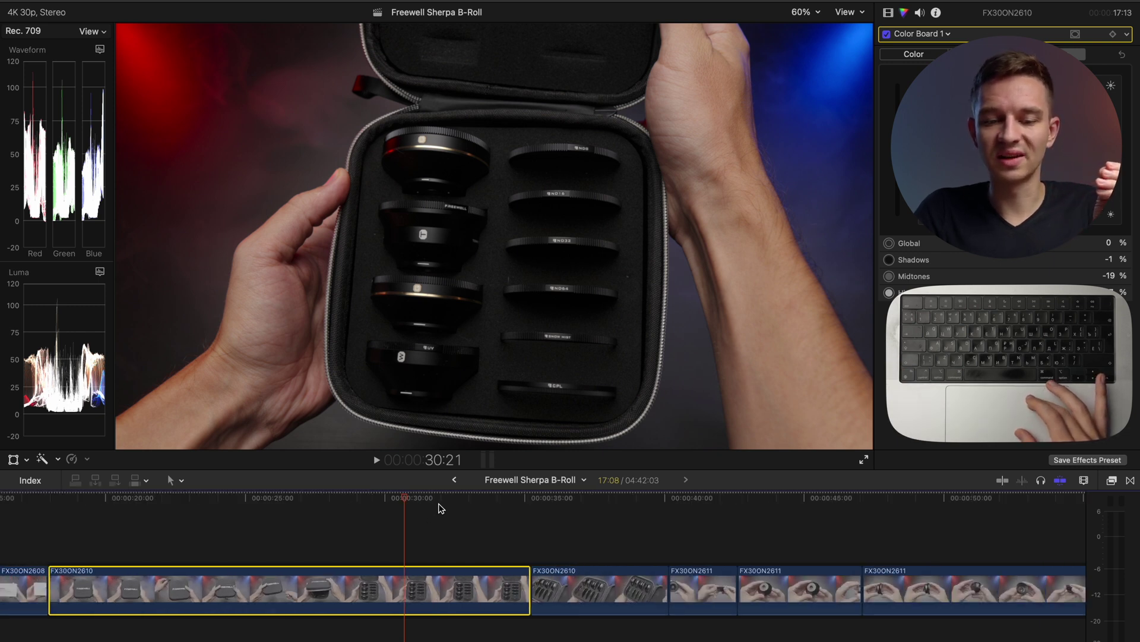
{"action": "scroll", "coordinate": [433, 519], "scroll_direction": "up", "scroll_amount": 2}
{"action": "scroll", "coordinate": [433, 514], "scroll_direction": "down", "scroll_amount": 5}
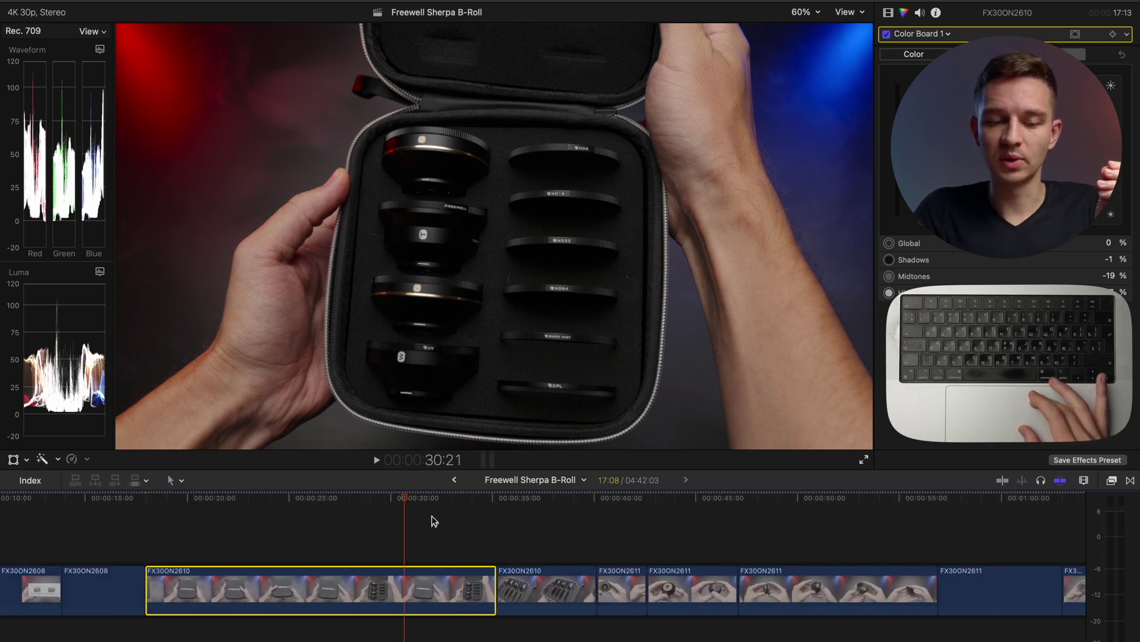
{"action": "scroll", "coordinate": [441, 523], "scroll_direction": "down", "scroll_amount": 3}
{"action": "scroll", "coordinate": [441, 523], "scroll_direction": "up", "scroll_amount": 3}
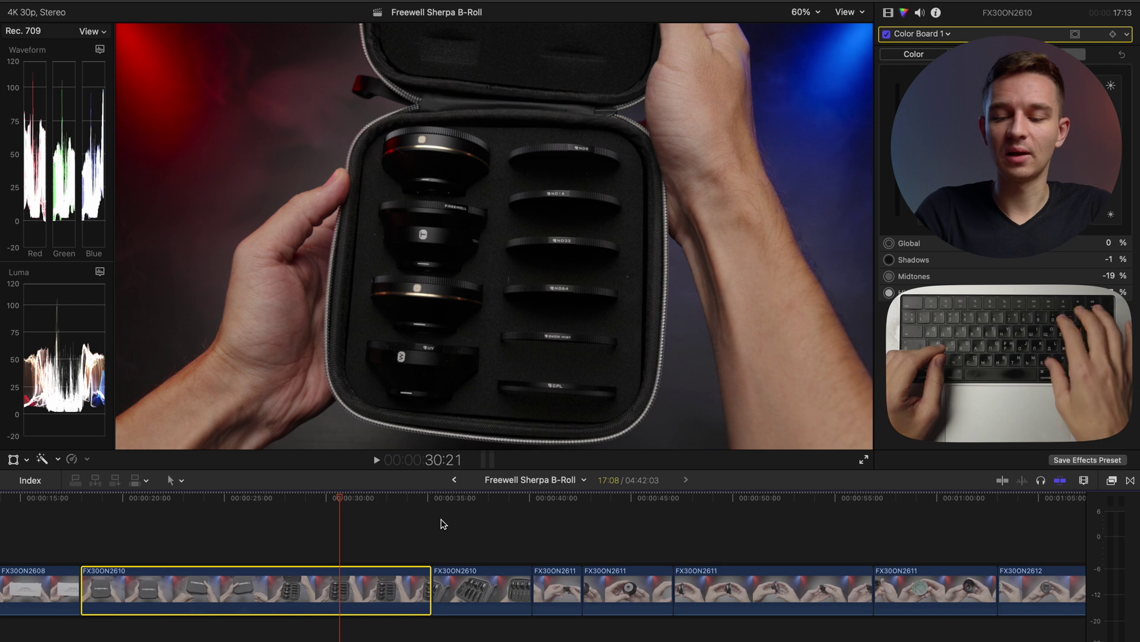
{"action": "scroll", "coordinate": [441, 522], "scroll_direction": "down", "scroll_amount": 3}
{"action": "scroll", "coordinate": [441, 523], "scroll_direction": "right", "scroll_amount": 3}
{"action": "scroll", "coordinate": [441, 523], "scroll_direction": "up", "scroll_amount": 3}
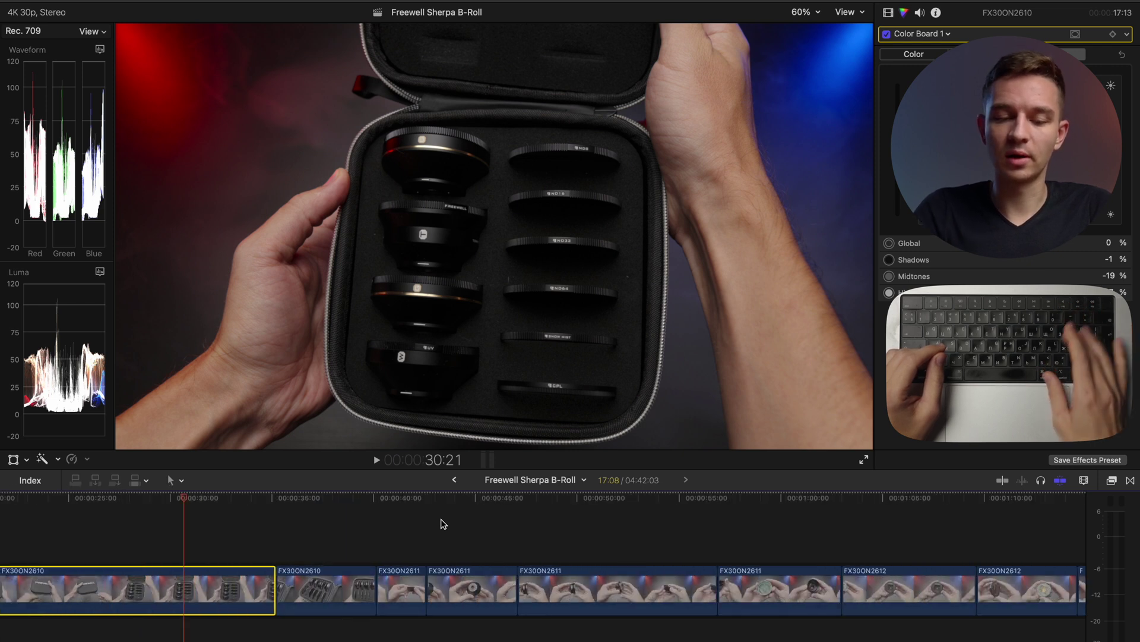
{"action": "scroll", "coordinate": [441, 523], "scroll_direction": "left", "scroll_amount": 5}
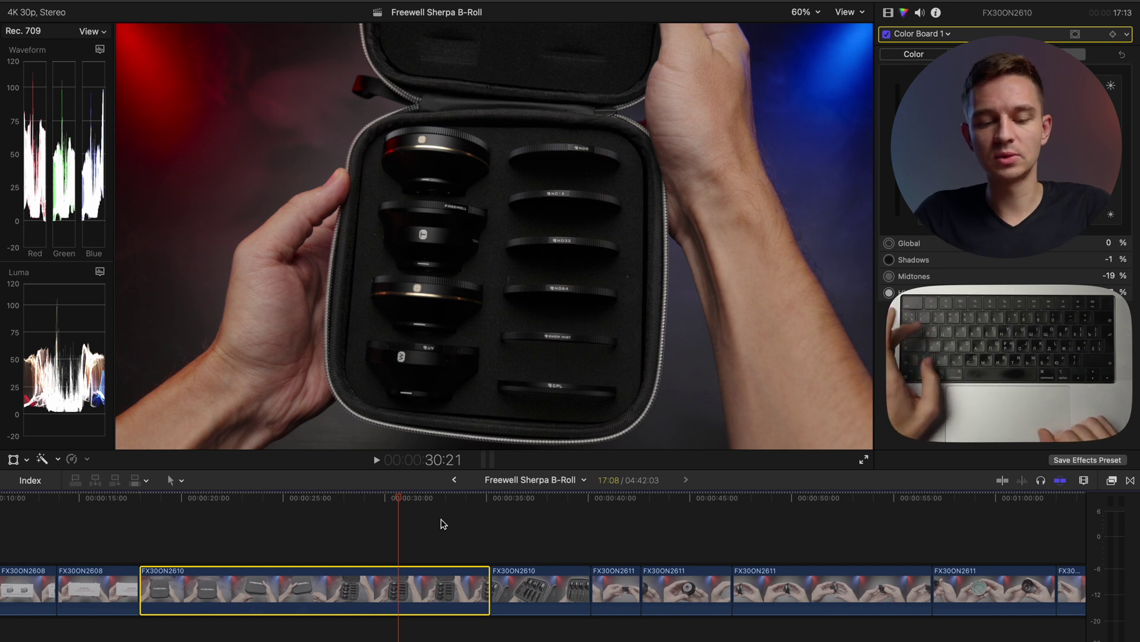
Settle the timeline zoom slightly out, centred on the playhead over FX30ON2610.
{"action": "key", "text": "super+minus"}
{"action": "key", "text": "super+minus"}
{"action": "key", "text": "super+equal"}
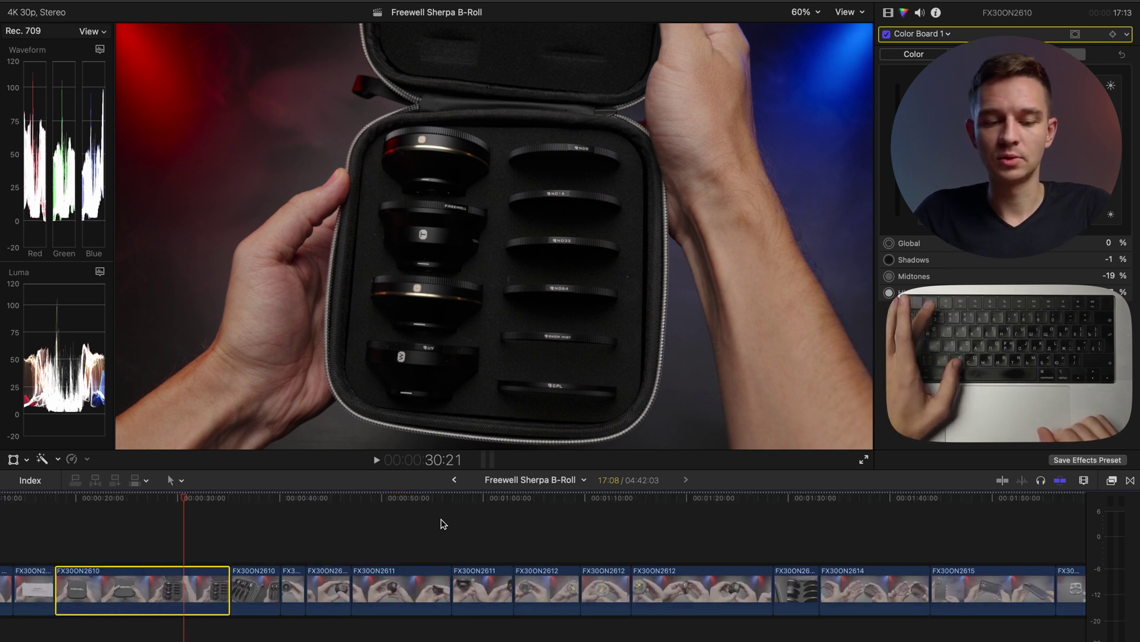
{"action": "key", "text": "super+equal"}
{"action": "key", "text": "super+minus"}
{"action": "key", "text": "super+minus"}
{"action": "key", "text": "super+equal"}
{"action": "key", "text": "super+equal"}
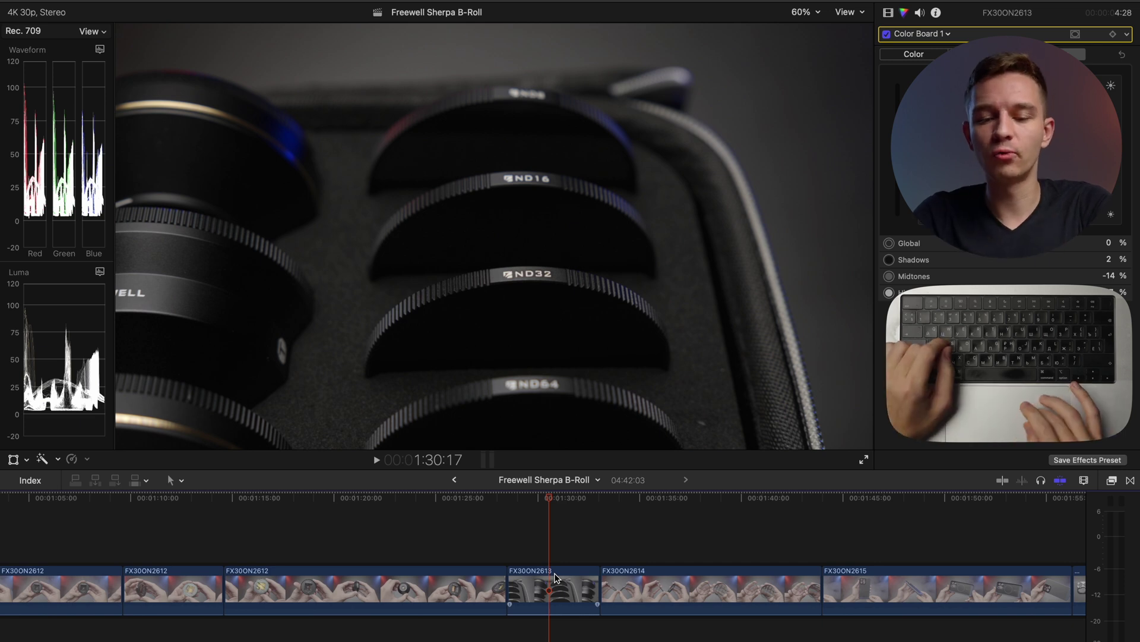
Delete the FX30ON2613, FX30ON2614, FX30ON2615, FX30ON2616 and FX30ON2617 clips, rippling the gaps closed.
{"action": "left_click", "coordinate": [556, 585]}
{"action": "key", "text": "Escape"}
{"action": "key", "text": "Delete"}
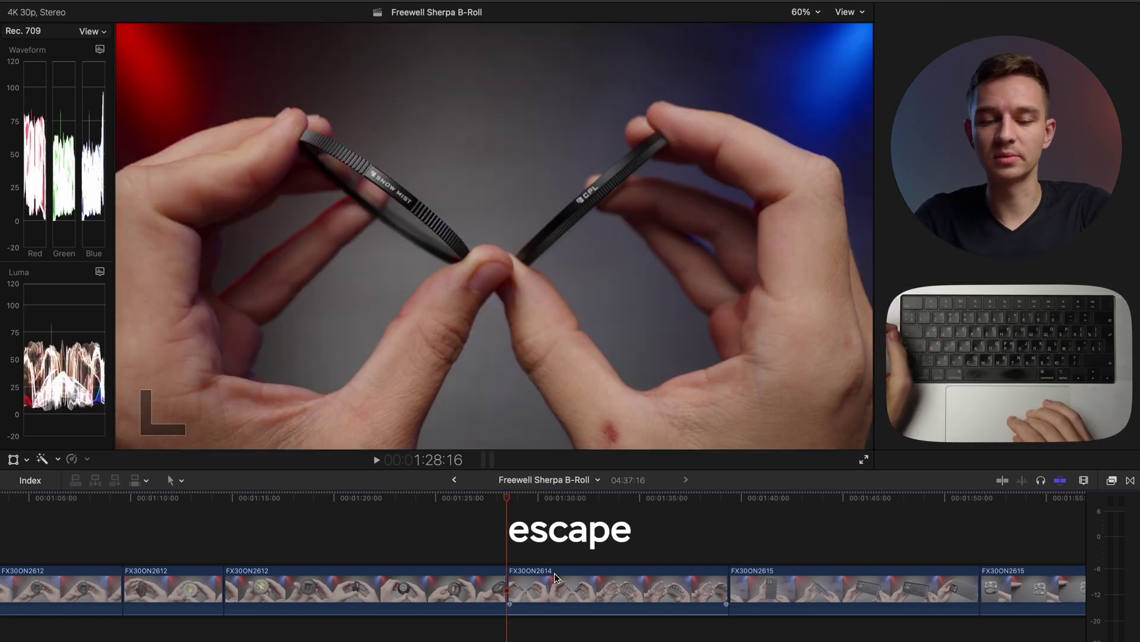
{"action": "key", "text": "Escape"}
{"action": "key", "text": "Delete"}
{"action": "key", "text": "Delete"}
{"action": "key", "text": "Delete"}
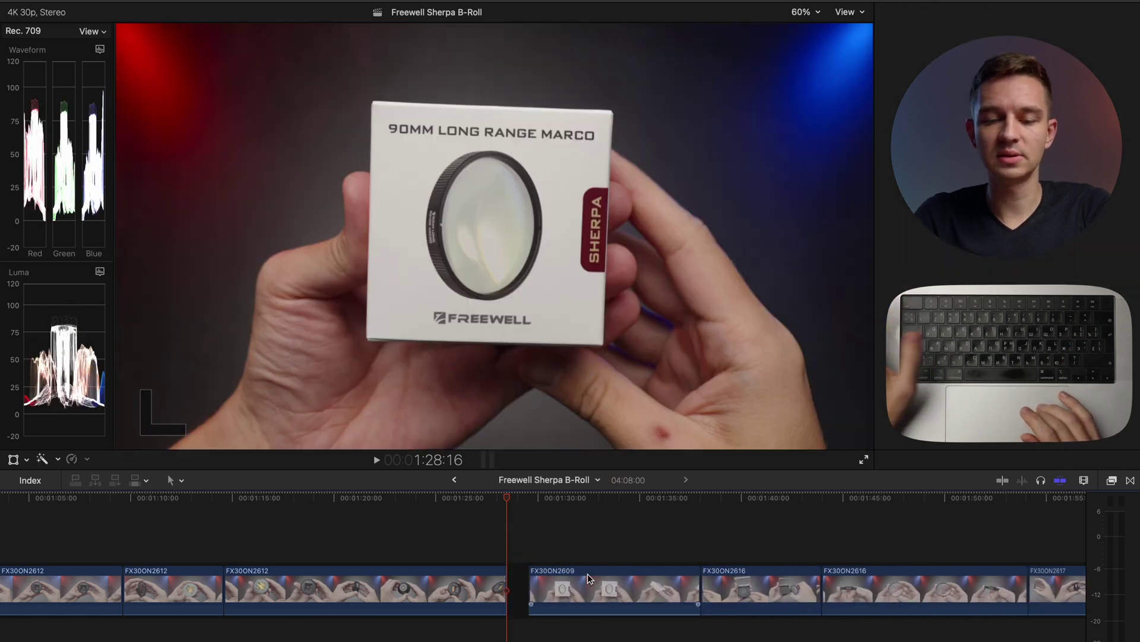
{"action": "key", "text": "Delete"}
{"action": "key", "text": "Delete"}
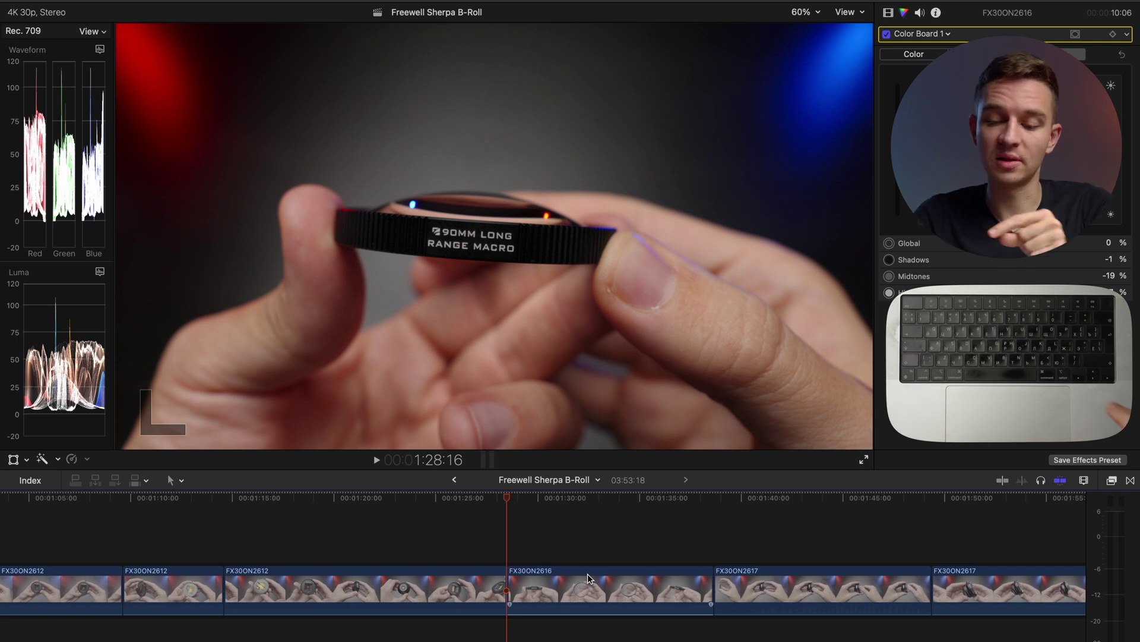
{"action": "left_click", "coordinate": [588, 578]}
{"action": "key", "text": "Delete"}
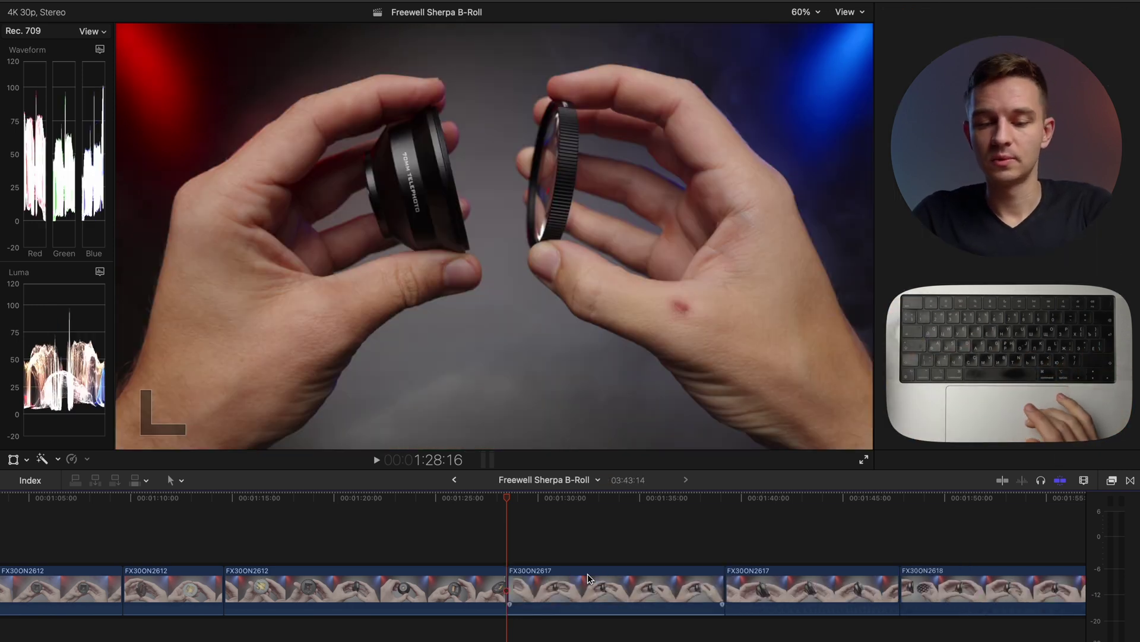
{"action": "left_click", "coordinate": [588, 578]}
{"action": "key", "text": "Delete"}
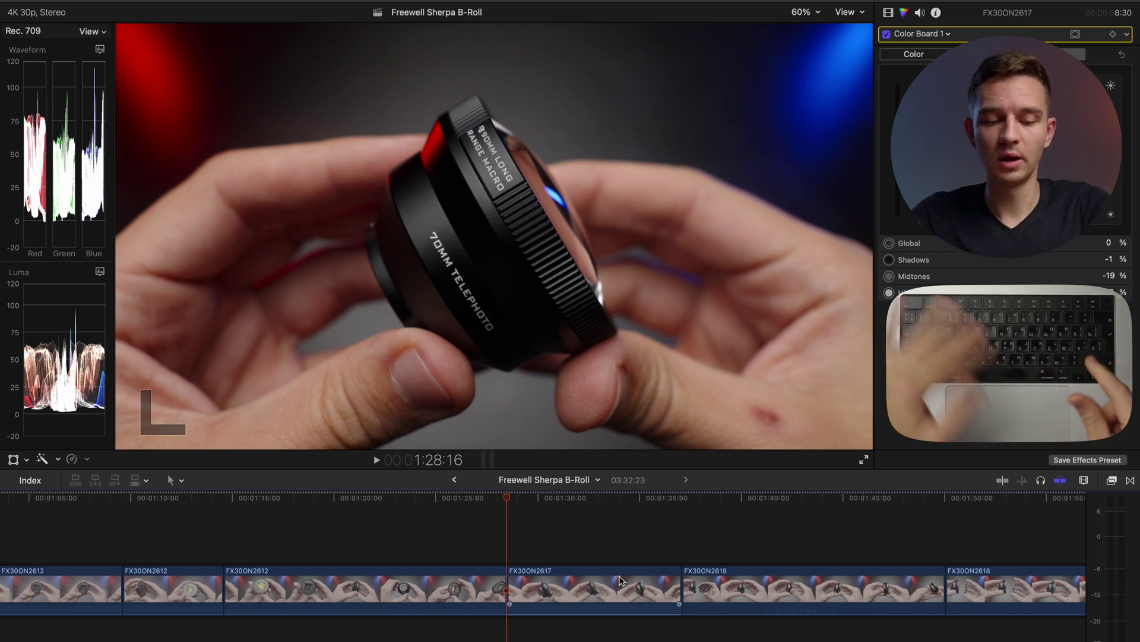
{"action": "left_click", "coordinate": [620, 579]}
{"action": "key", "text": "Delete"}
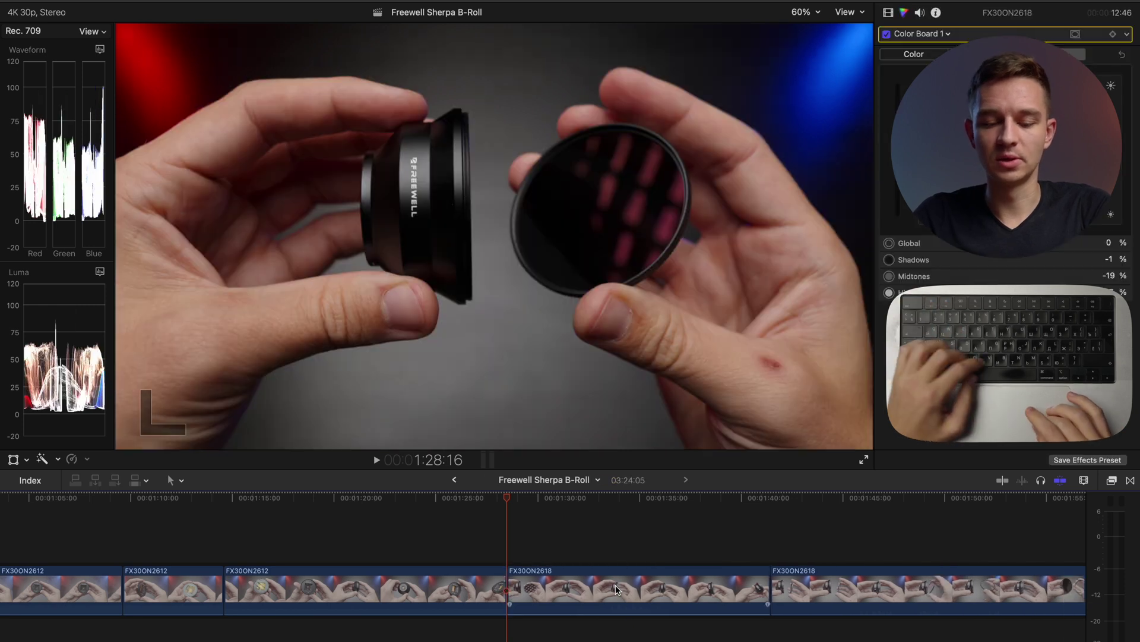
Blade FX30ON2618 at the playhead and delete the part after the cut.
{"action": "key", "text": "b"}
{"action": "left_click", "coordinate": [636, 580]}
{"action": "key", "text": "a"}
{"action": "left_click", "coordinate": [689, 588]}
{"action": "key", "text": "Delete"}
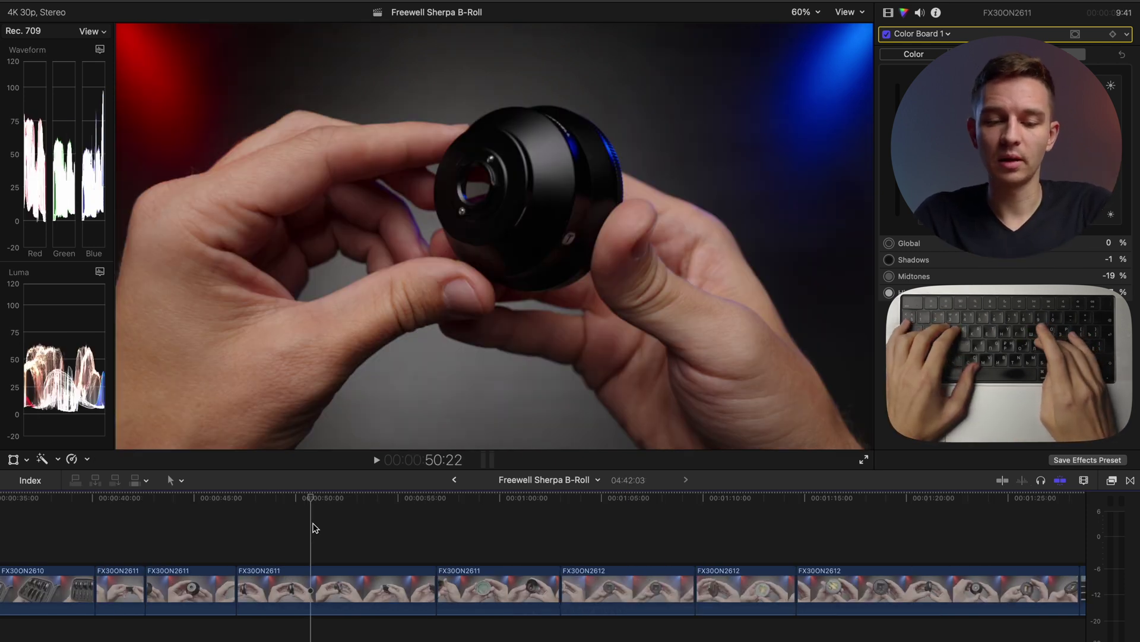
Shuttle the edited lens footage backward and forward with J and L, then play and stop.
{"action": "key", "text": "l"}
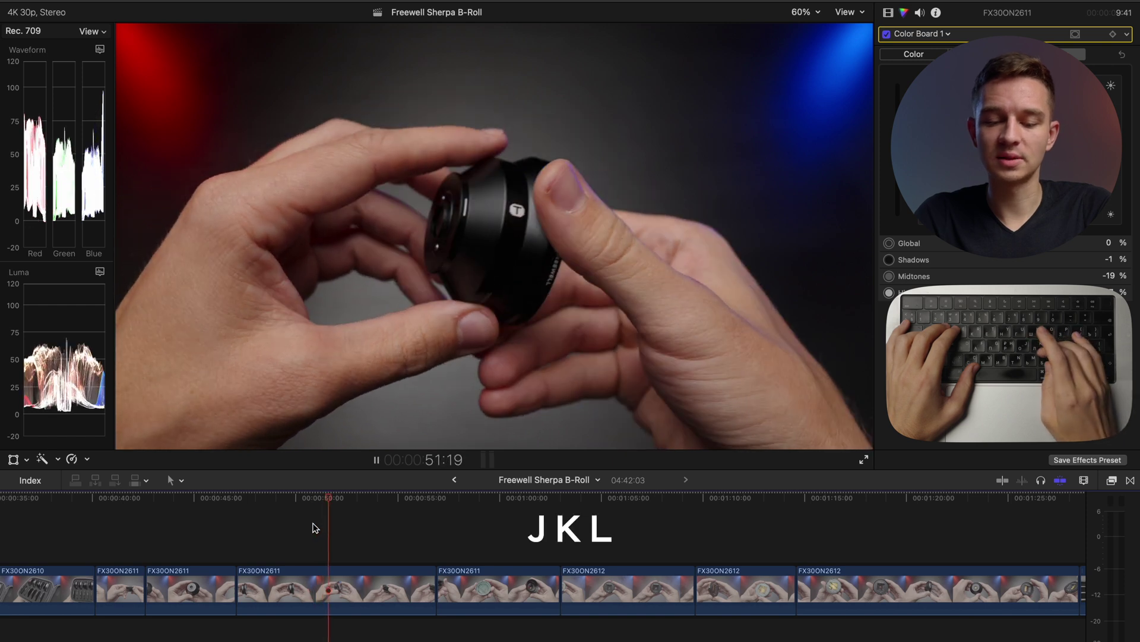
{"action": "key", "text": "j"}
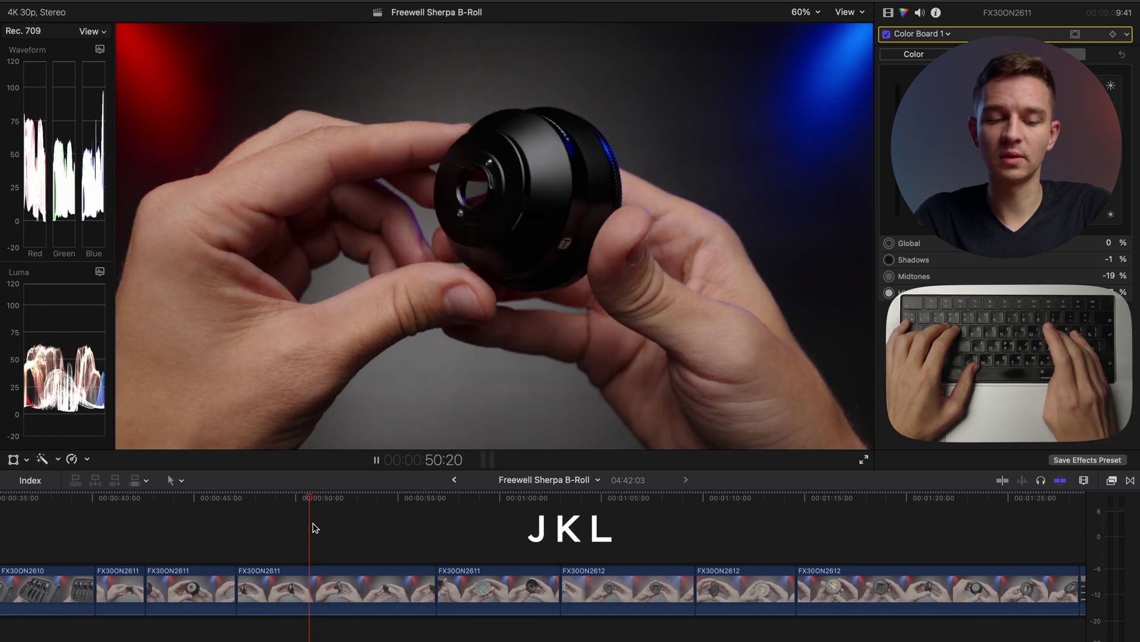
{"action": "key", "text": "l"}
{"action": "key", "text": "l"}
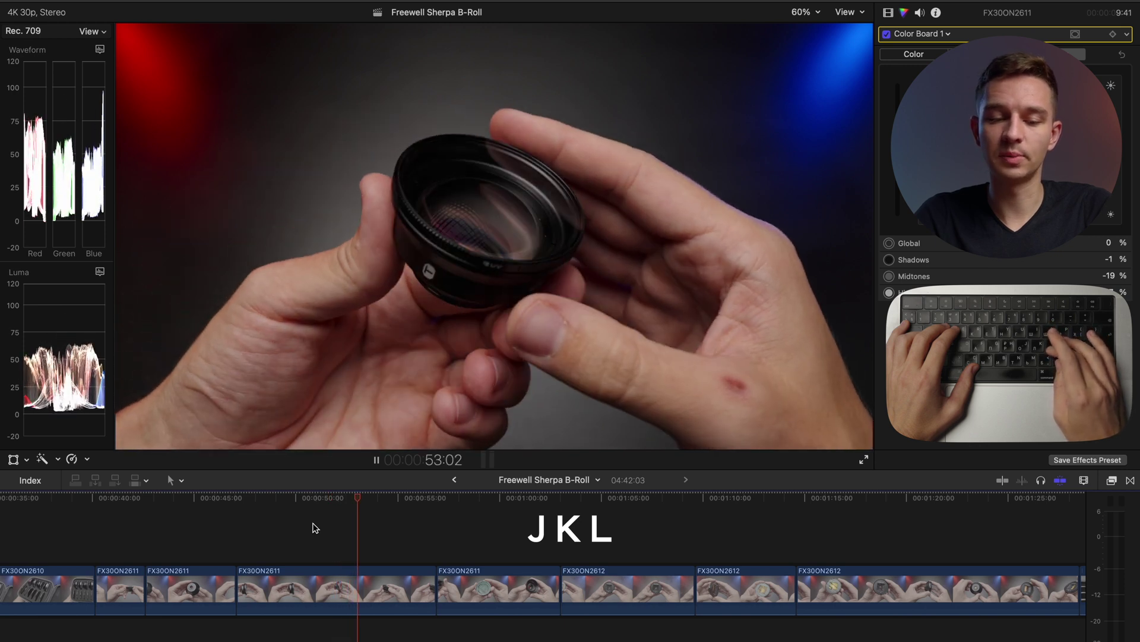
{"action": "key", "text": "l"}
{"action": "key", "text": "l"}
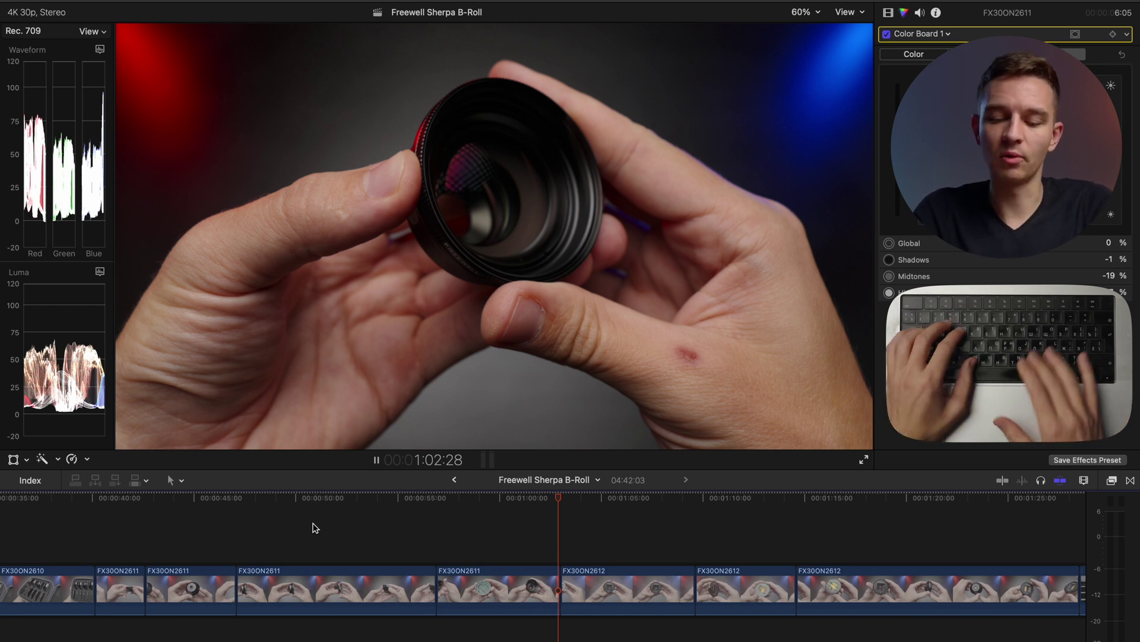
{"action": "key", "text": "space"}
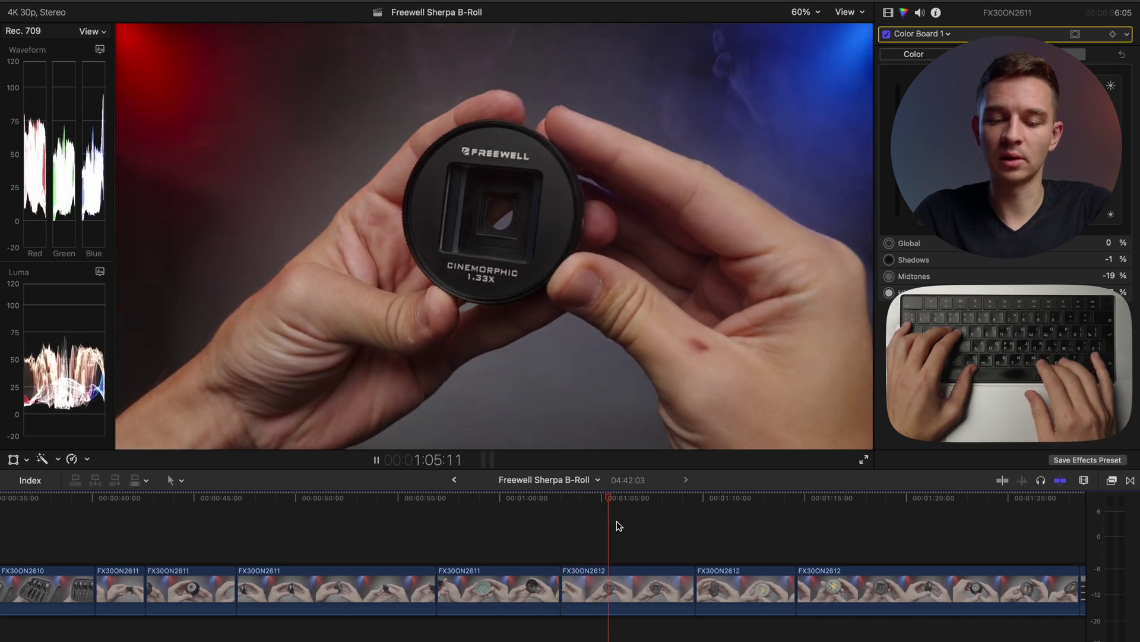
{"action": "key", "text": "space"}
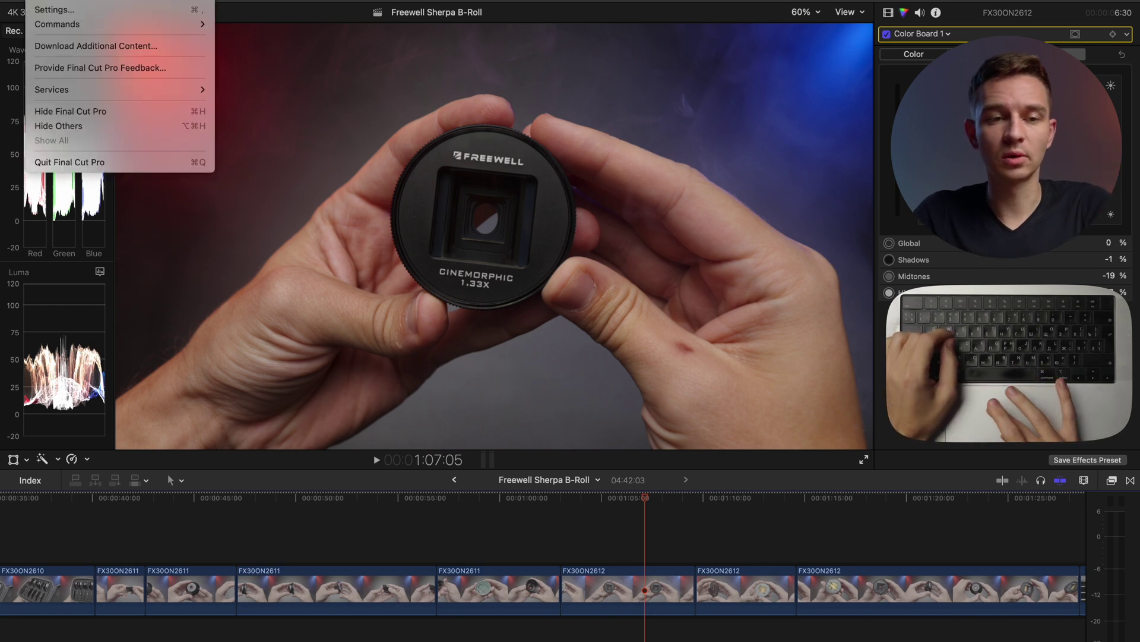
In the Command Editor, inspect the commands assigned to keys 1, 2, W and E.
{"action": "mouse_move", "coordinate": [77, 24]}
{"action": "left_click", "coordinate": [279, 25]}
{"action": "left_click", "coordinate": [301, 126]}
{"action": "left_click", "coordinate": [325, 132]}
{"action": "left_click", "coordinate": [302, 136]}
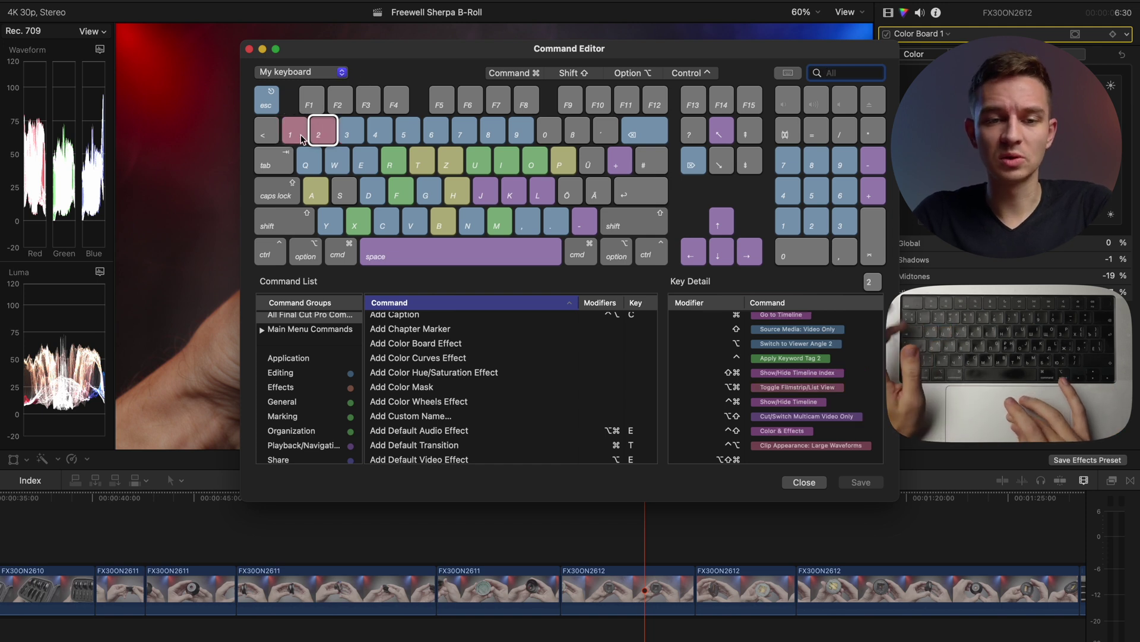
{"action": "left_click", "coordinate": [334, 162]}
{"action": "left_click", "coordinate": [365, 164]}
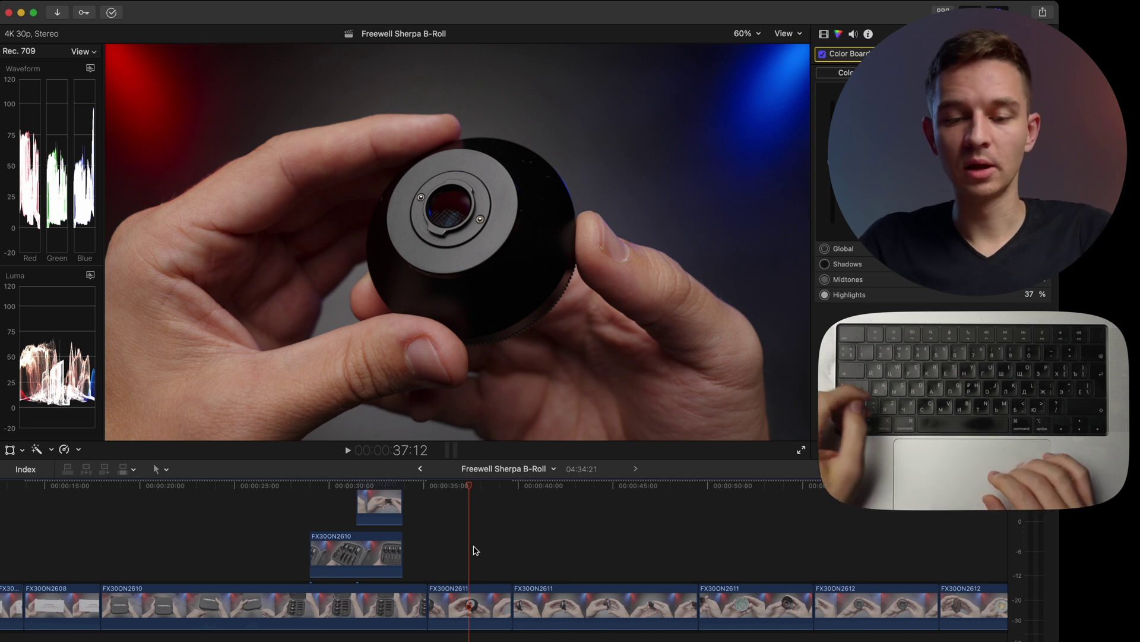
{"action": "key", "text": "b"}
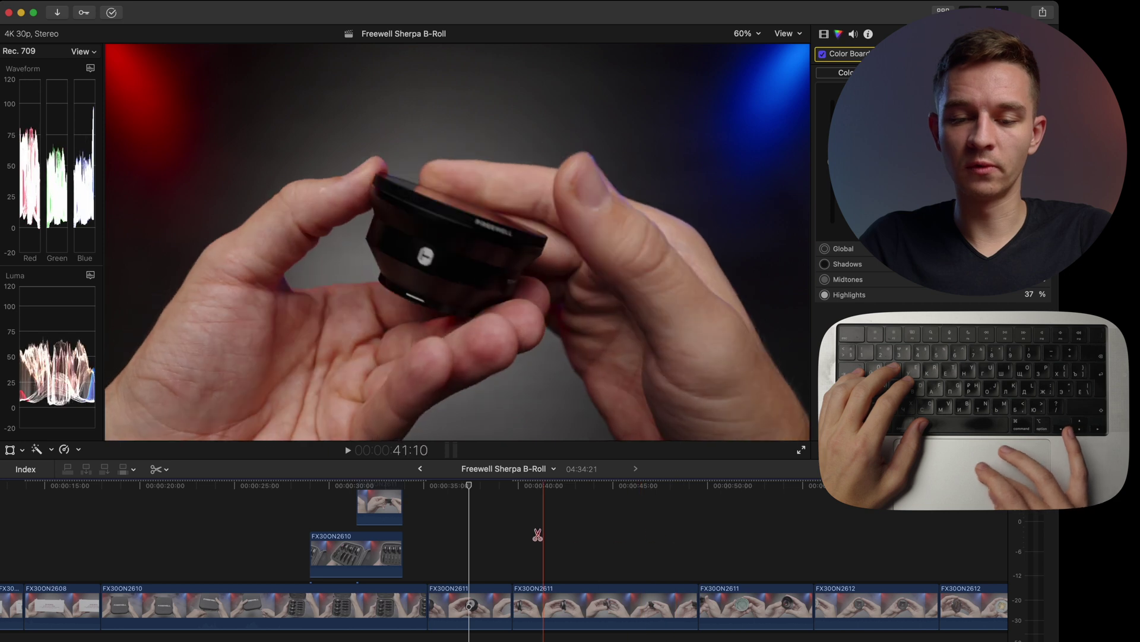
{"action": "key", "text": "a"}
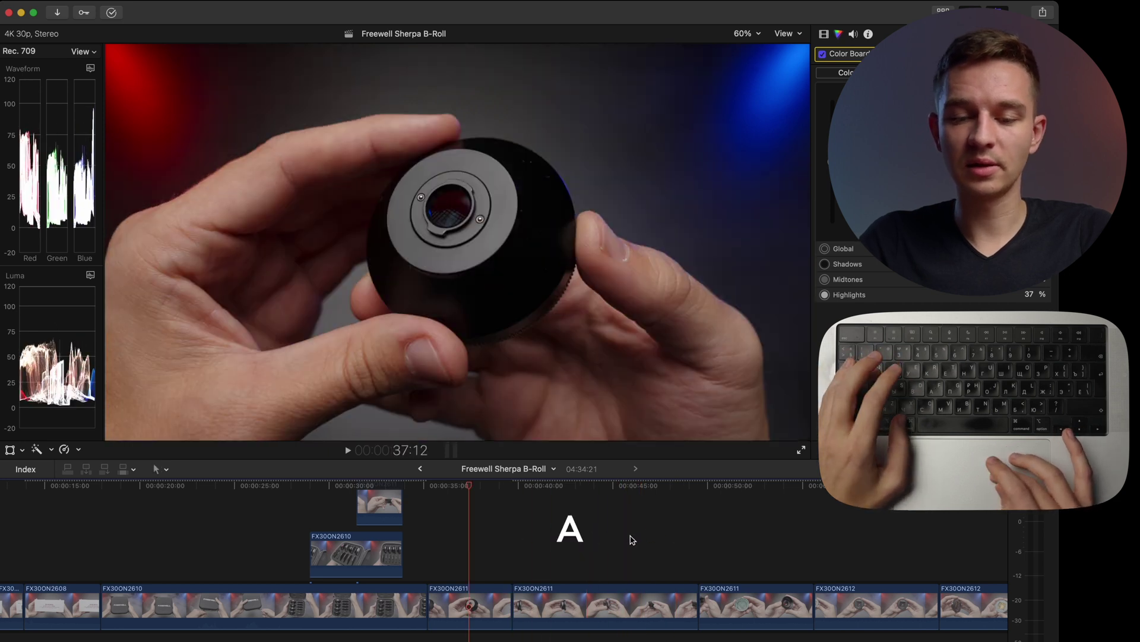
{"action": "left_click", "coordinate": [580, 596]}
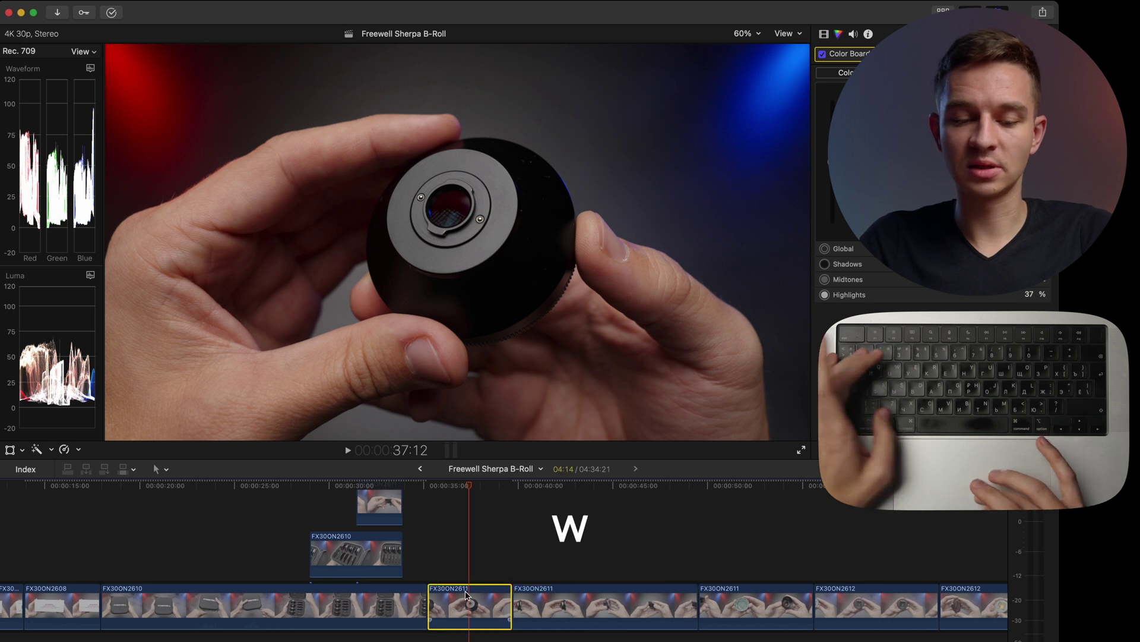
{"action": "key", "text": "l"}
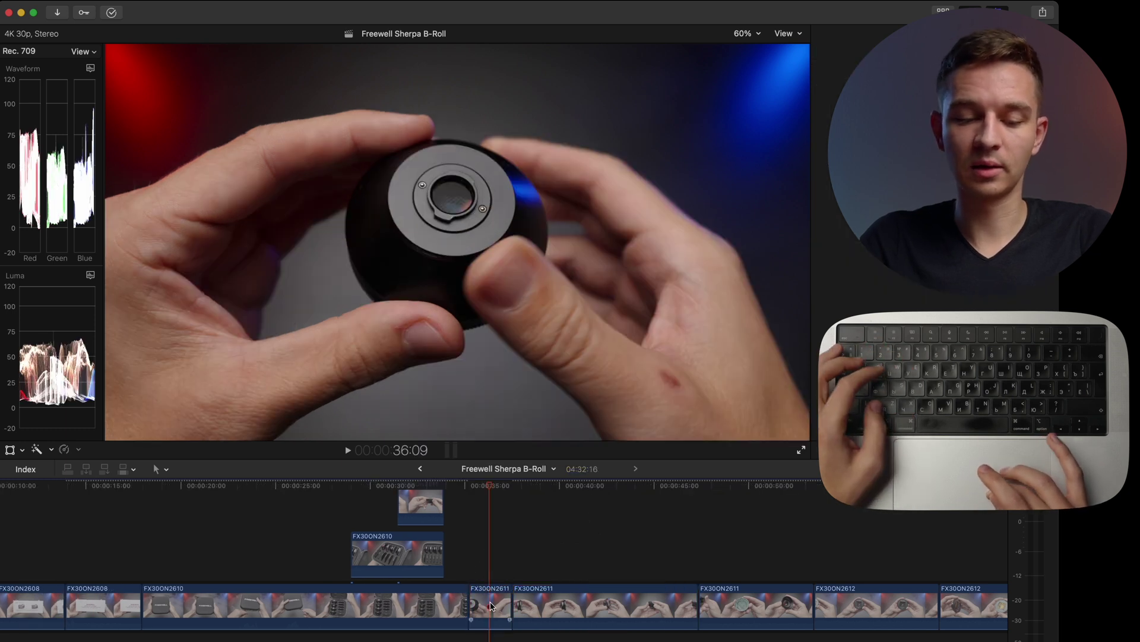
{"action": "left_click", "coordinate": [492, 603]}
{"action": "key", "text": "e"}
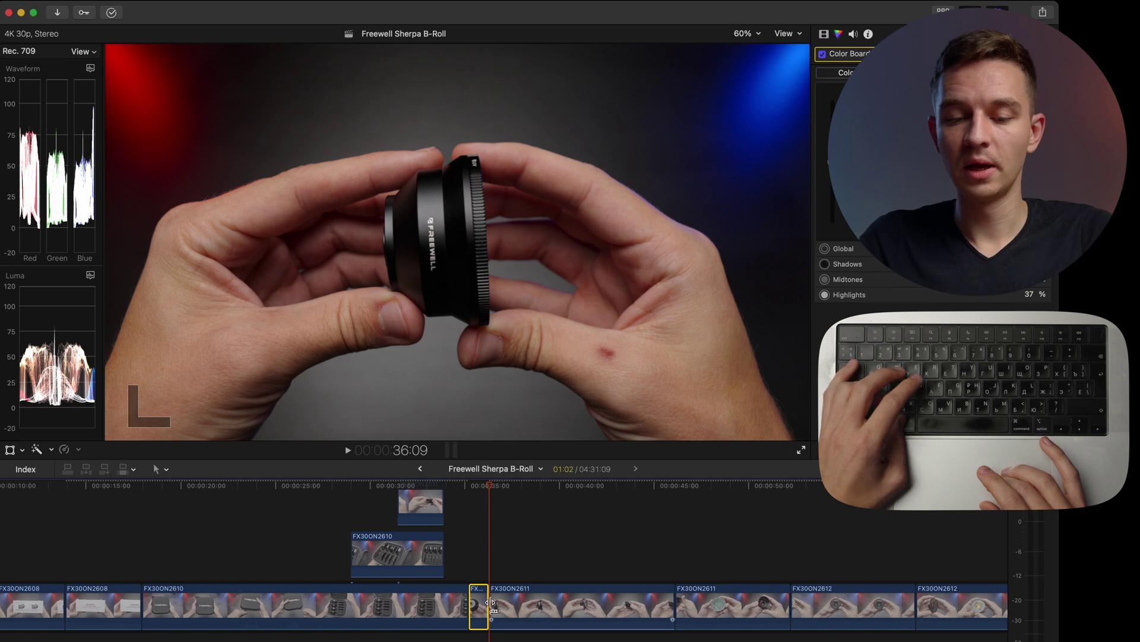
{"action": "key", "text": "ctrl+z"}
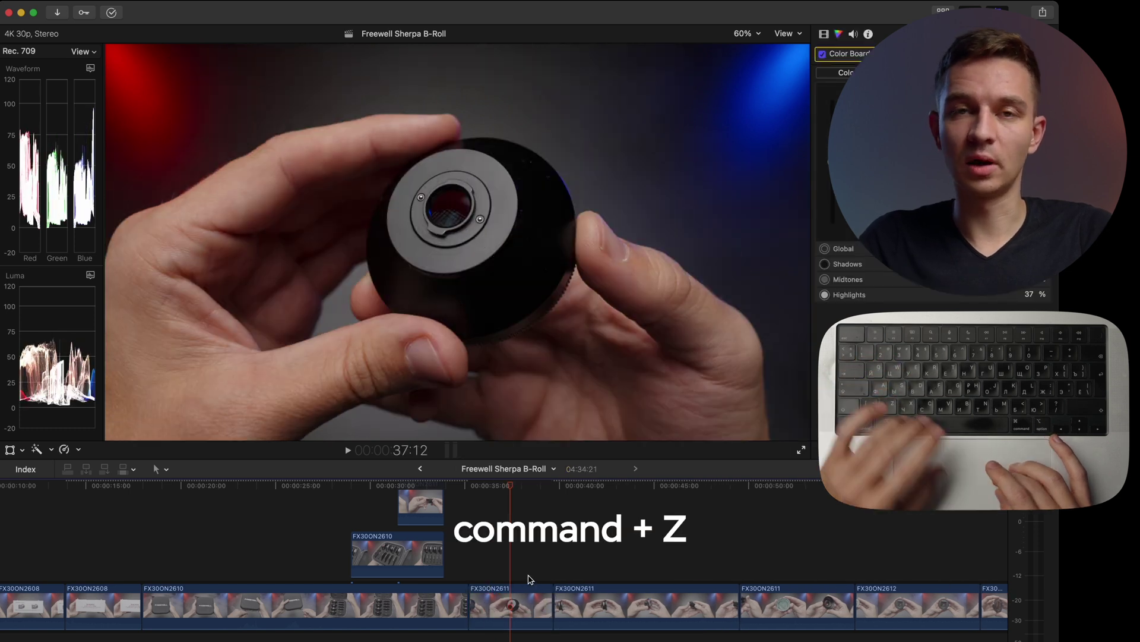
{"action": "left_click", "coordinate": [624, 579]}
Copy the second FX30ON2611 clip, paste its orange grade onto the first, then undo it.
{"action": "left_click", "coordinate": [626, 599]}
{"action": "key", "text": "ctrl+c"}
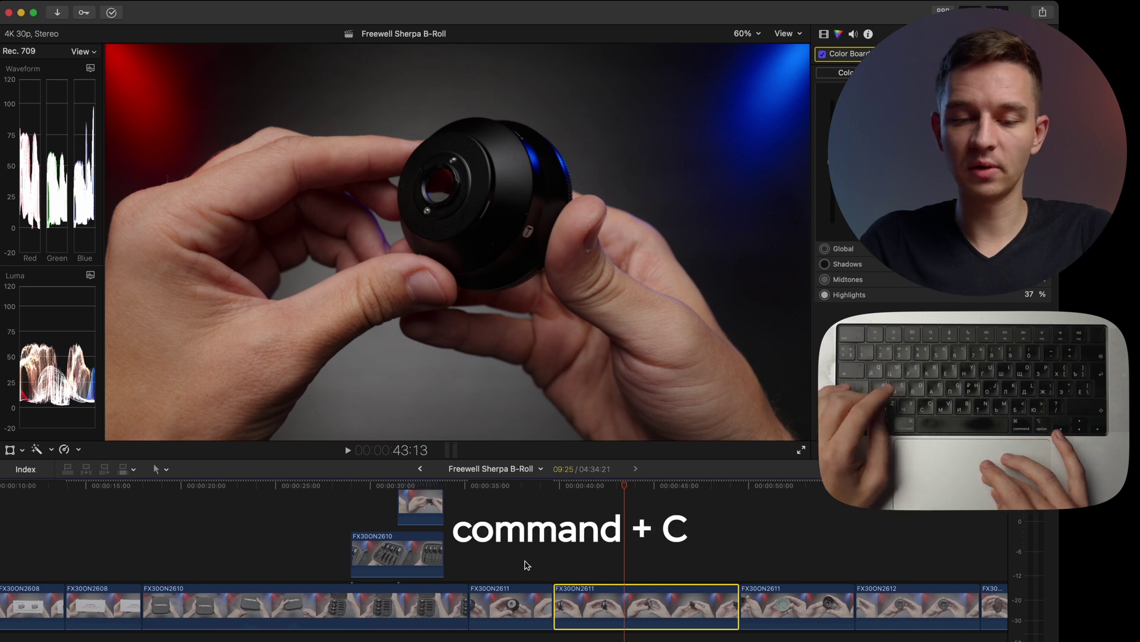
{"action": "left_click", "coordinate": [524, 615]}
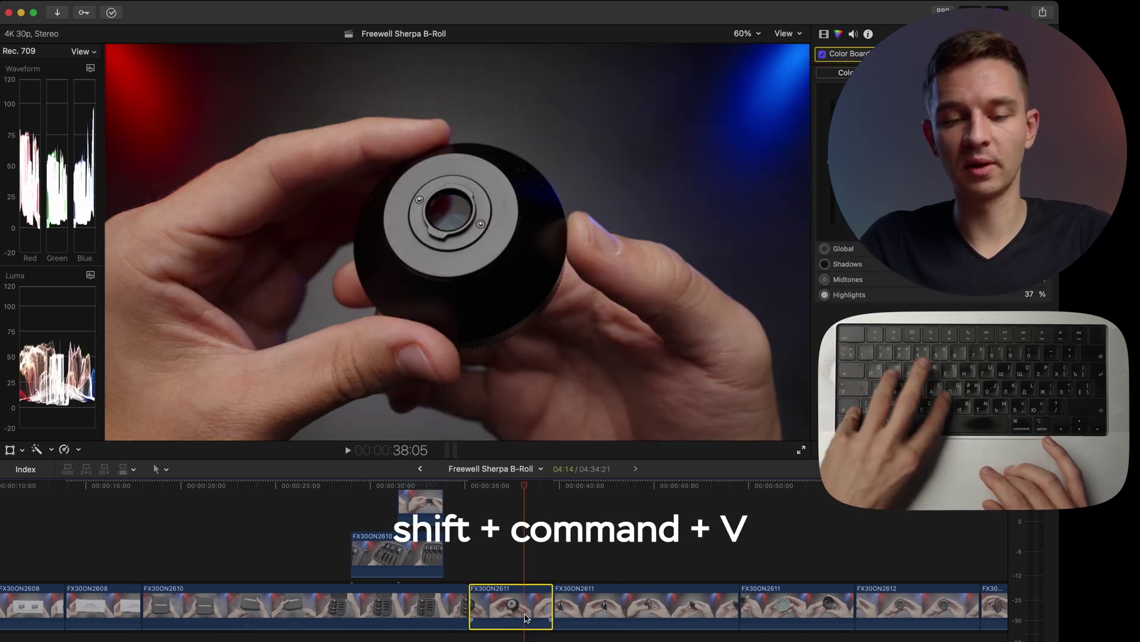
{"action": "key", "text": "super+shift+v"}
{"action": "left_click", "coordinate": [579, 392]}
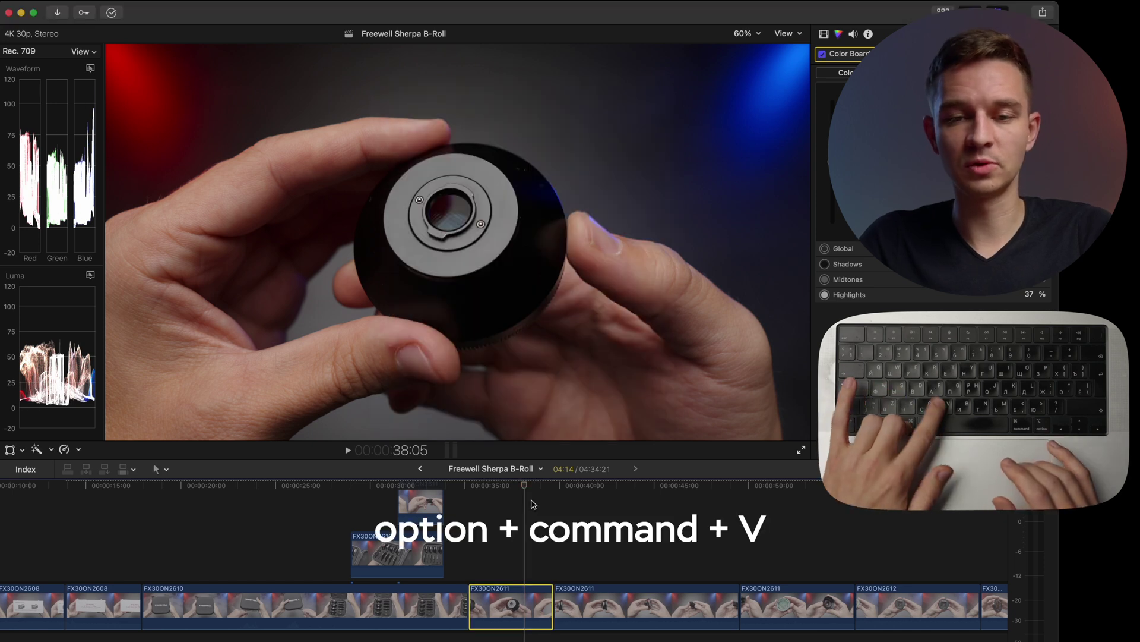
{"action": "key", "text": "super+alt+v"}
{"action": "key", "text": "super+z"}
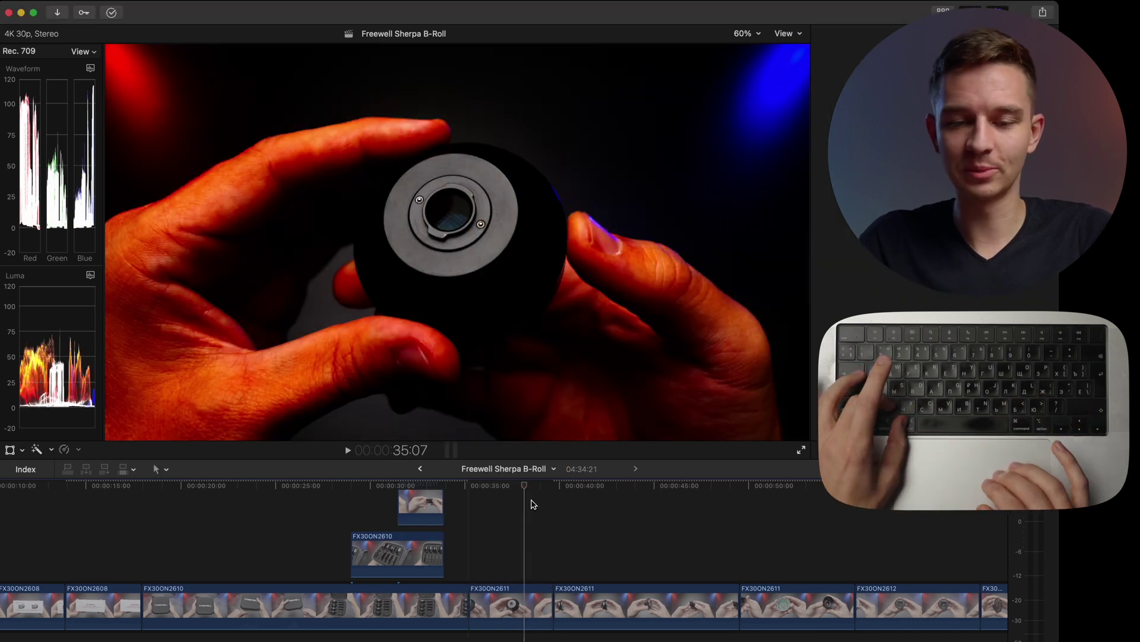
Remove the attributes from FX30ON2611 and move the playhead to 41:27.
{"action": "left_click", "coordinate": [513, 606]}
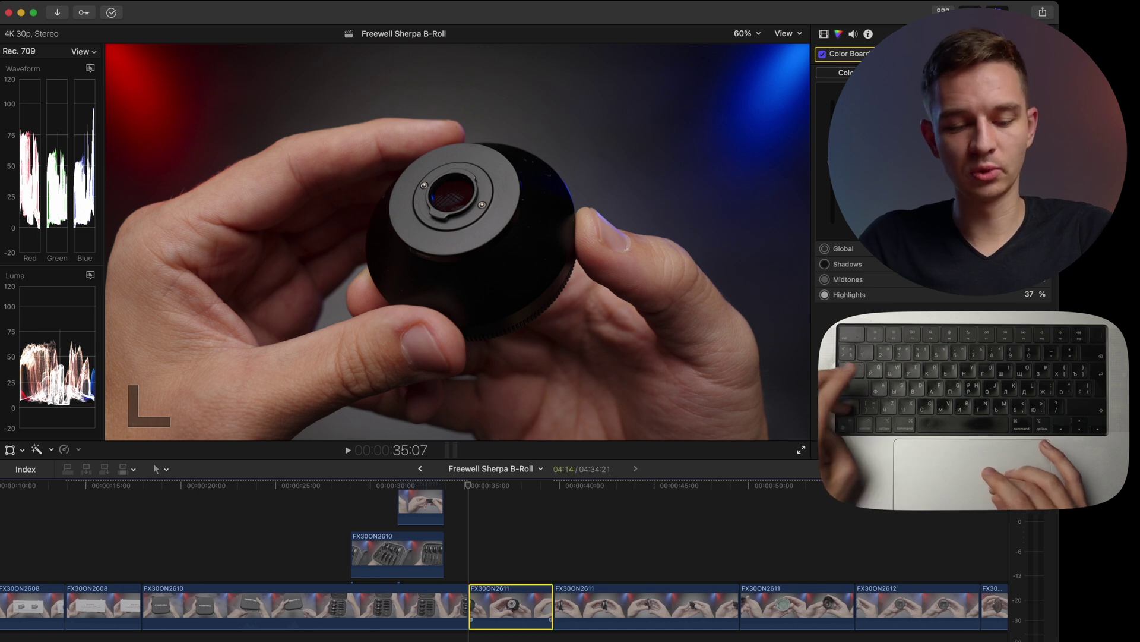
{"action": "key", "text": "super+shift+x"}
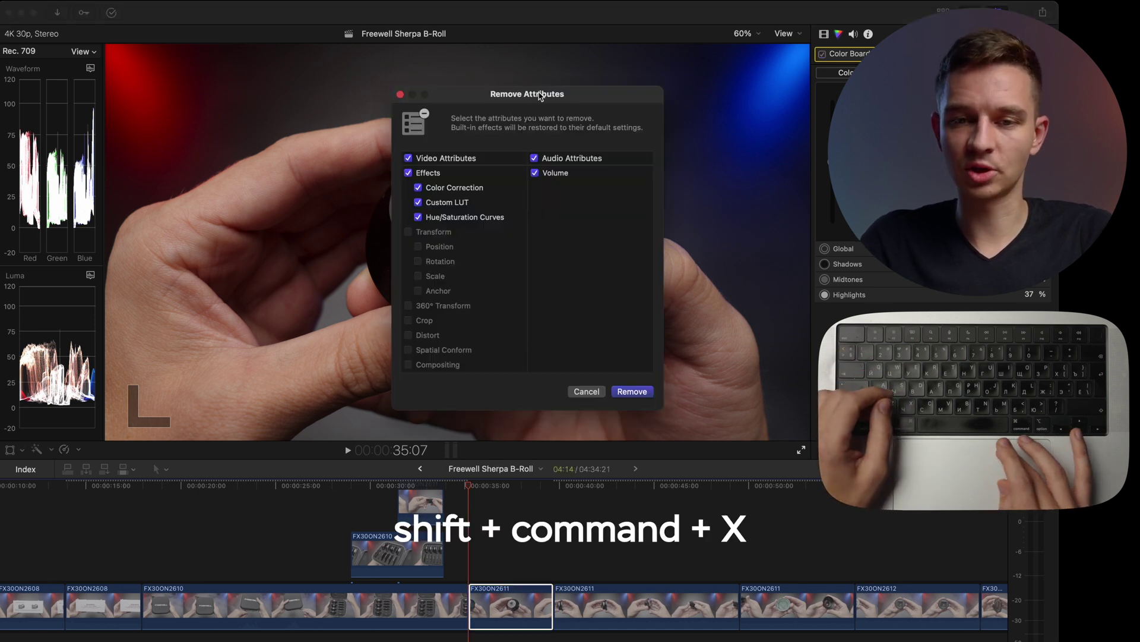
{"action": "left_click", "coordinate": [591, 391]}
{"action": "left_click", "coordinate": [596, 537]}
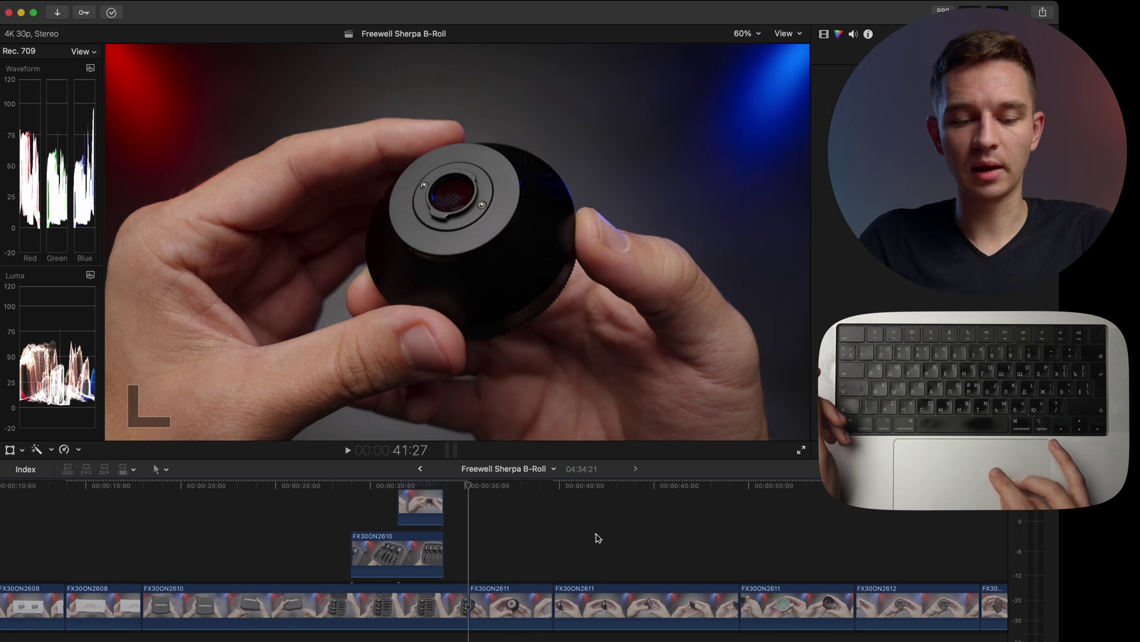
Toggle the clip under the playhead, put the playhead at 32:13, and select the small connected clip.
{"action": "key", "text": "v"}
{"action": "key", "text": "v"}
{"action": "left_click", "coordinate": [417, 509]}
{"action": "left_click", "coordinate": [416, 519]}
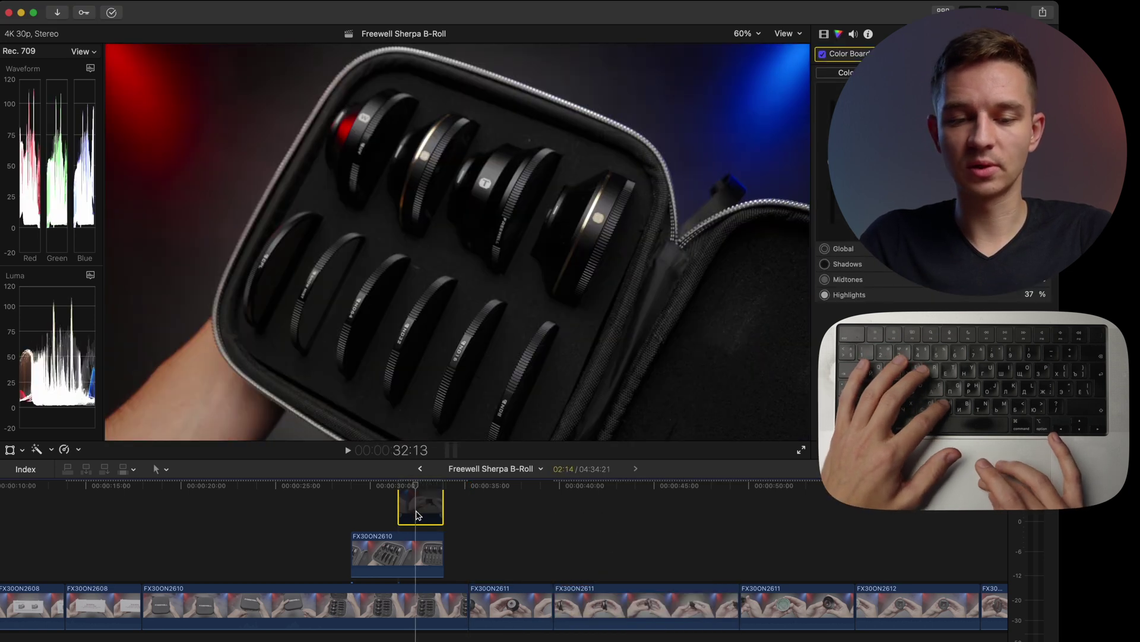
{"action": "left_click", "coordinate": [419, 564]}
{"action": "left_click", "coordinate": [426, 512]}
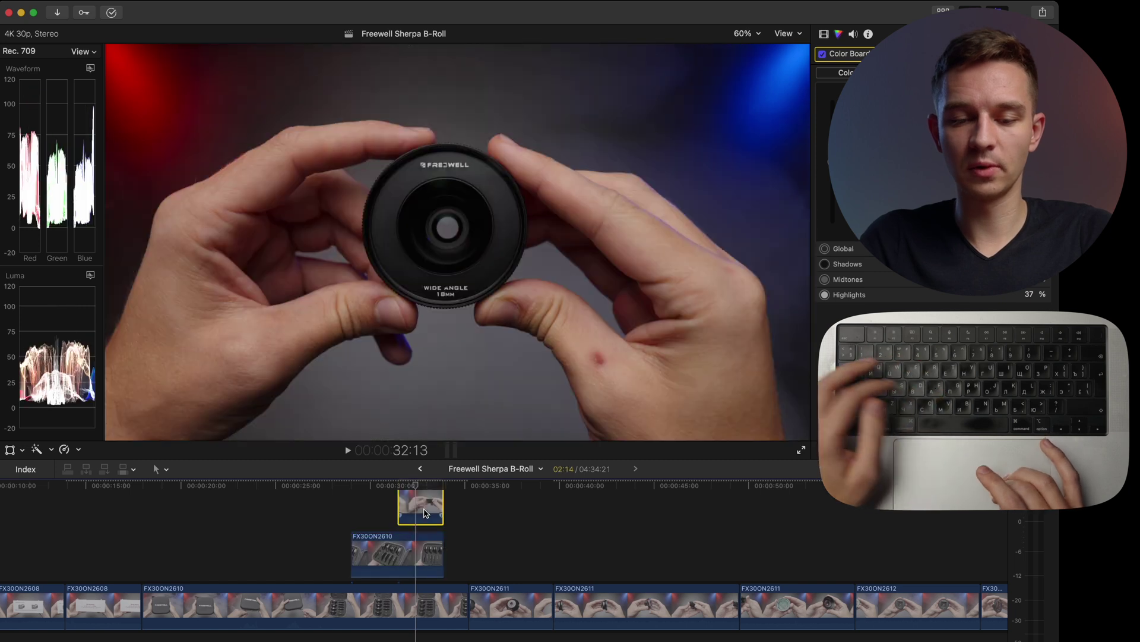
{"action": "scroll", "coordinate": [426, 534], "scroll_direction": "up", "scroll_amount": 2}
{"action": "scroll", "coordinate": [425, 512], "scroll_direction": "up", "scroll_amount": 1}
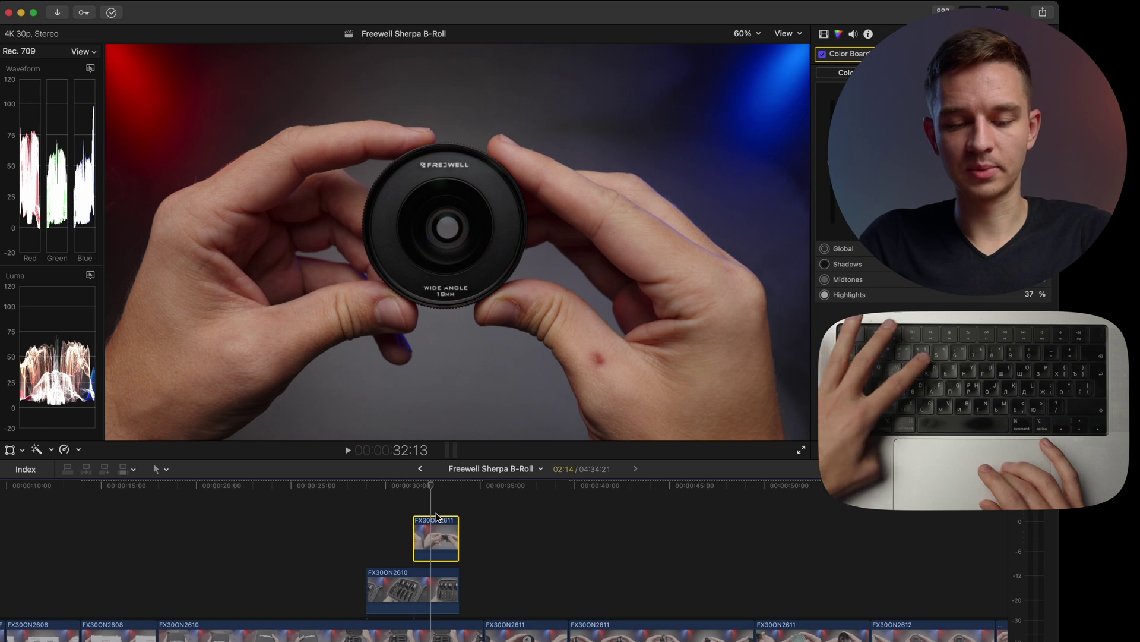
Try a basic title and then a cross dissolve on FX30ON2611, undoing each.
{"action": "key", "text": "ctrl+t"}
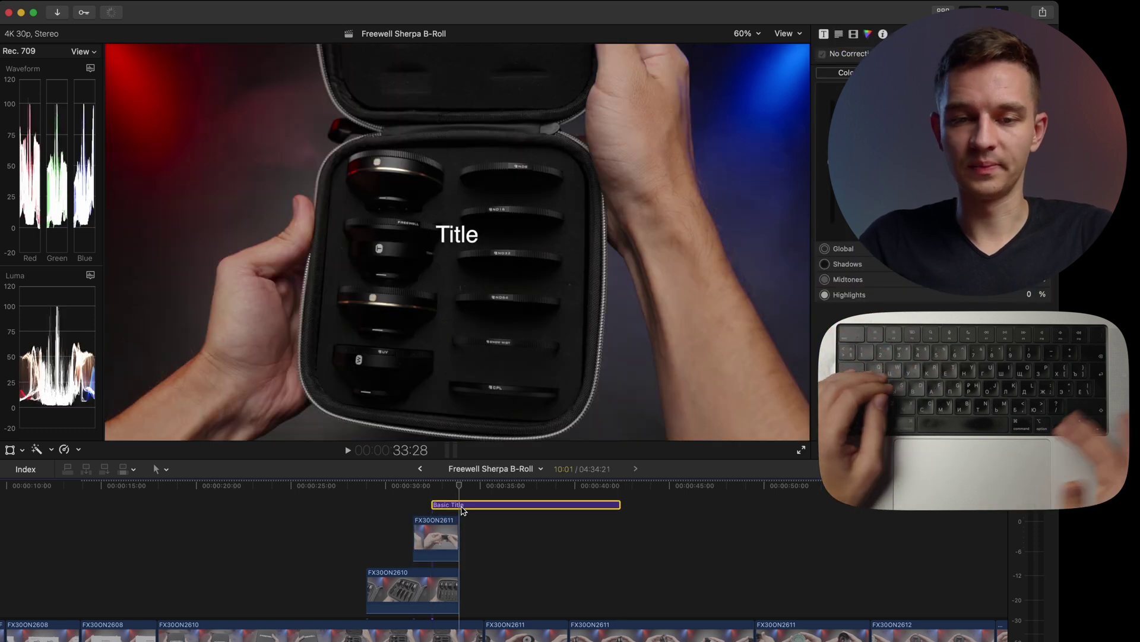
{"action": "key", "text": "super+z"}
{"action": "left_click", "coordinate": [437, 541]}
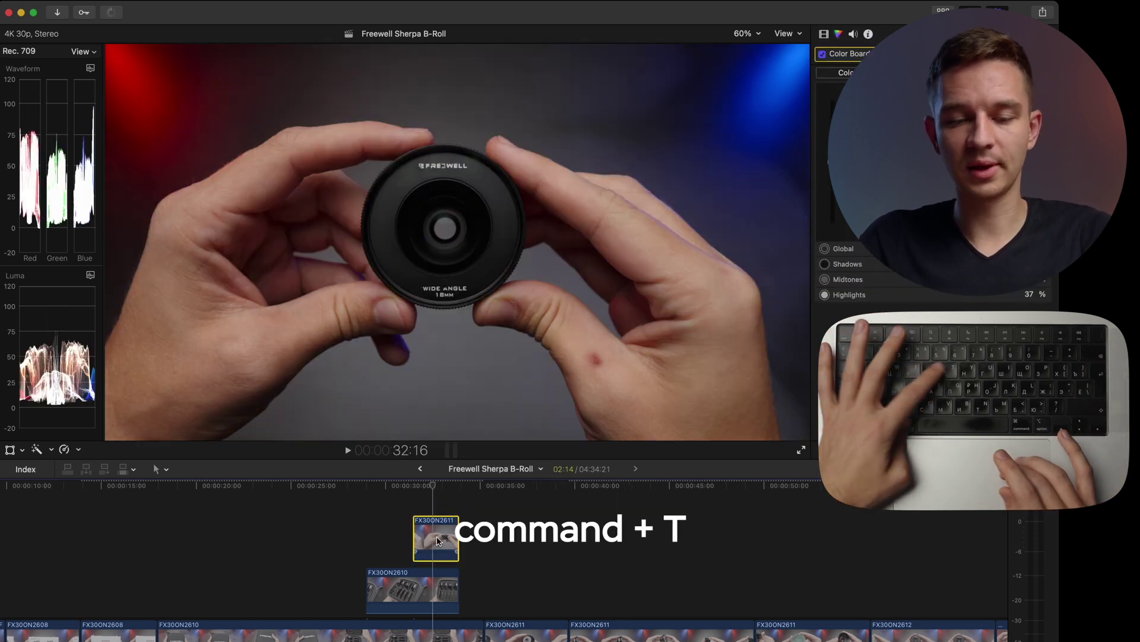
{"action": "key", "text": "super+t"}
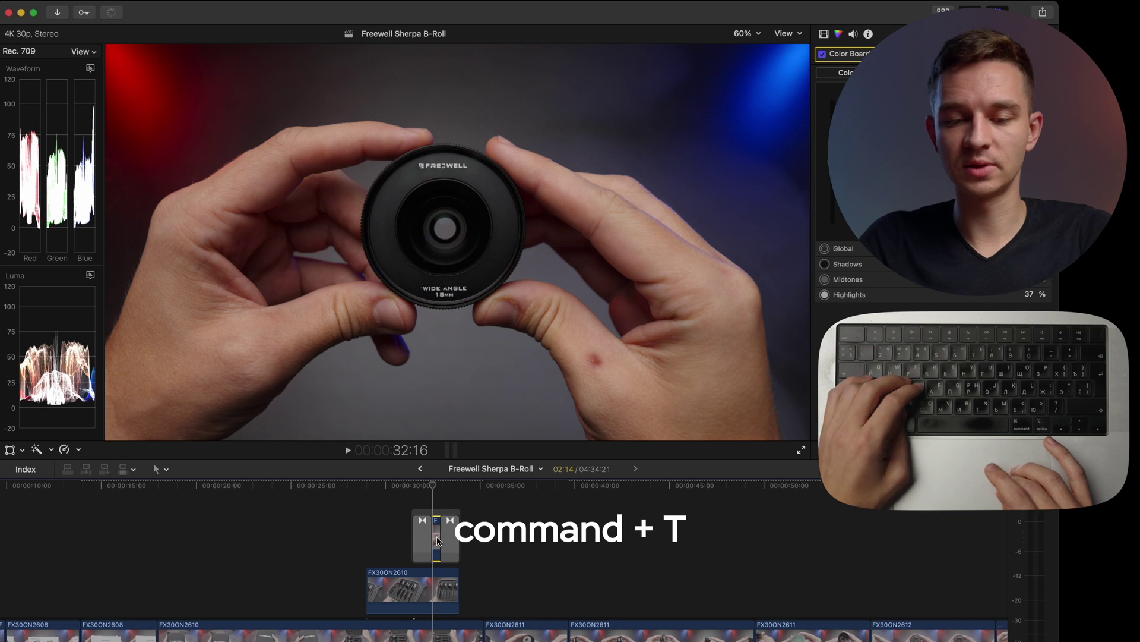
{"action": "key", "text": "super+z"}
Retime FX30ON2611 to Slow 53%, split its speed at 35:07, then undo and clear it.
{"action": "left_click", "coordinate": [441, 530]}
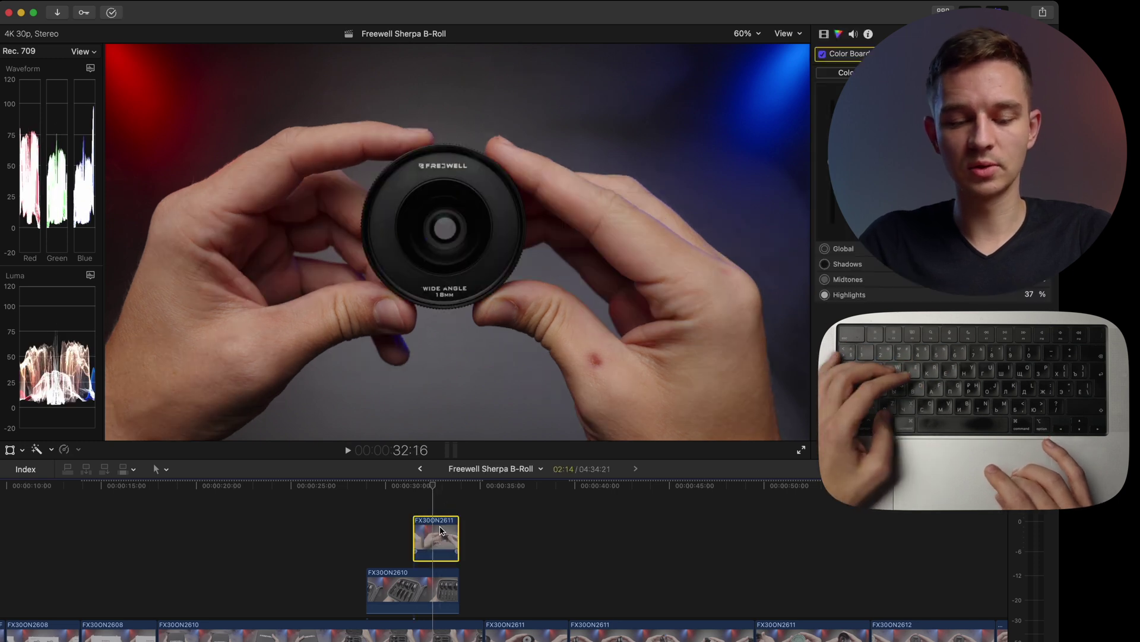
{"action": "key", "text": "super+r"}
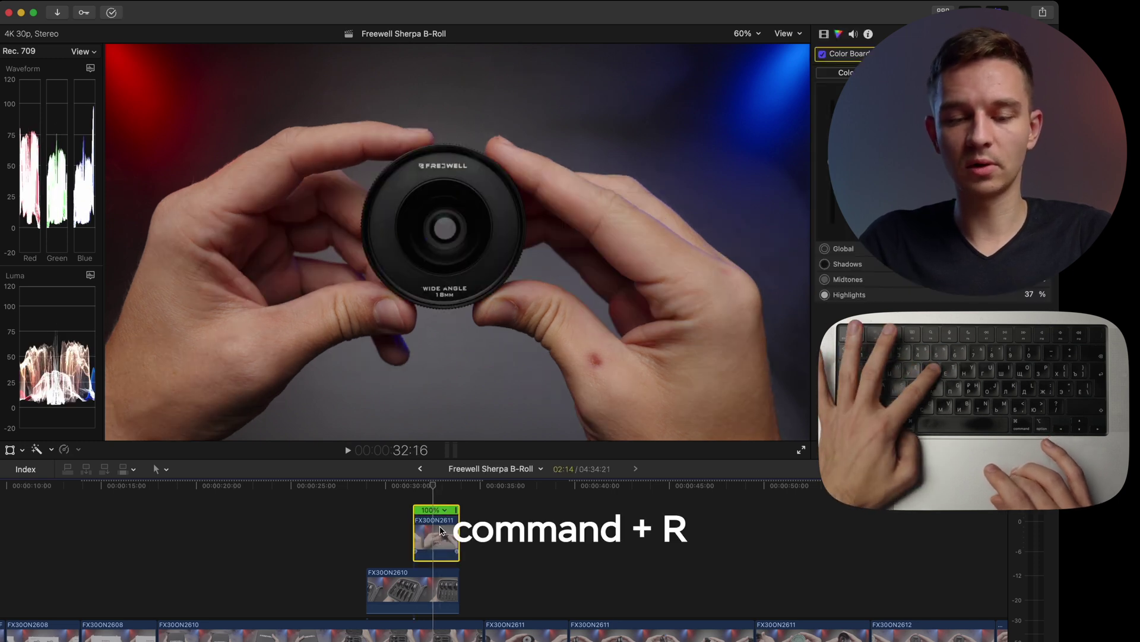
{"action": "left_click_drag", "start_coordinate": [457, 506], "coordinate": [499, 512]}
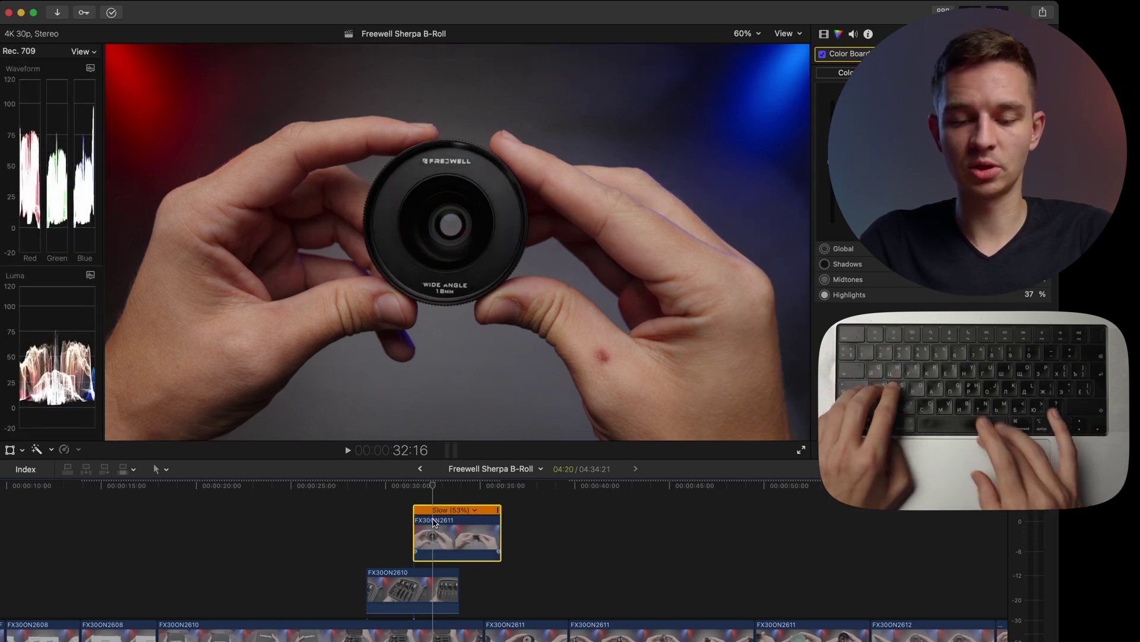
{"action": "key", "text": "shift+b"}
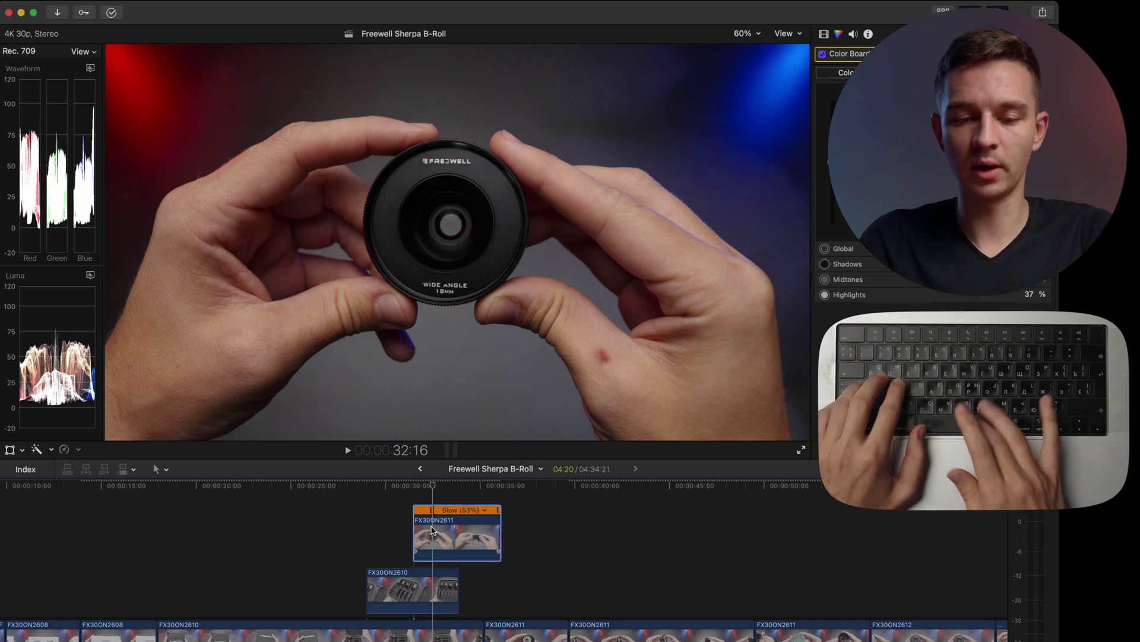
{"action": "left_click", "coordinate": [483, 529]}
{"action": "key", "text": "shift+b"}
{"action": "key", "text": "super+z"}
{"action": "key", "text": "super+z"}
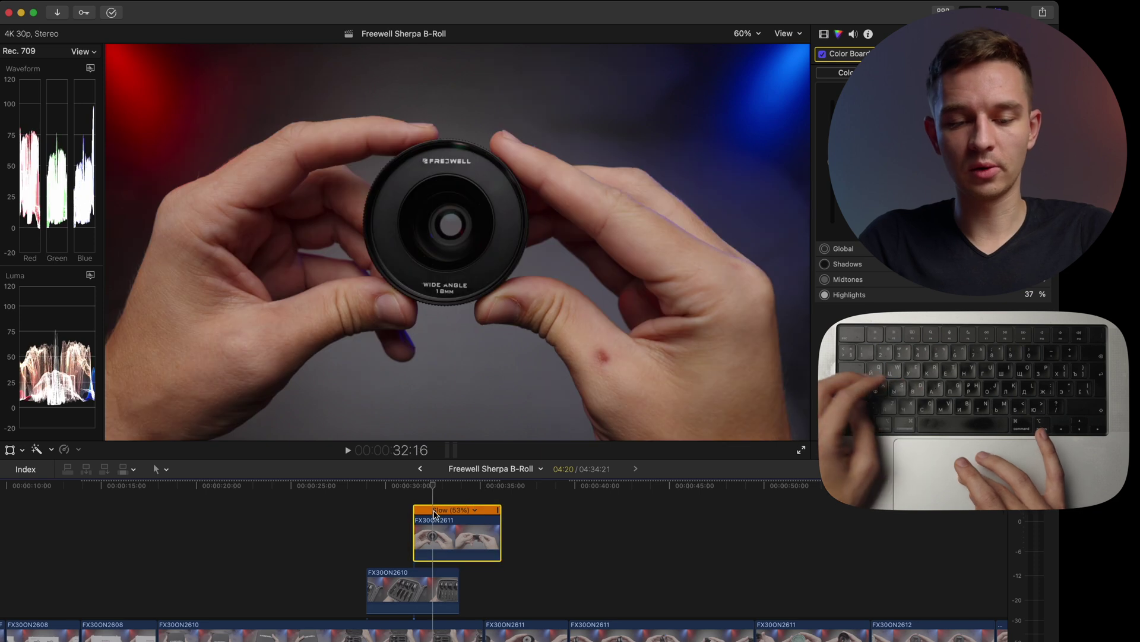
{"action": "key", "text": "Escape"}
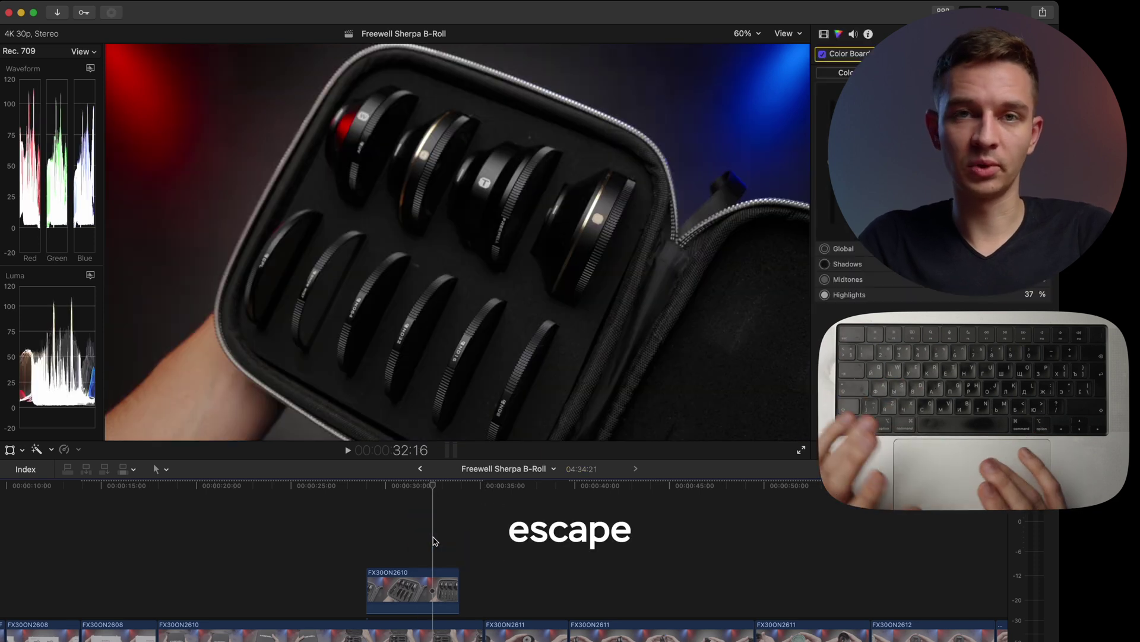
Blade both clips at the playhead, then undo the cuts and return to the Select tool.
{"action": "key", "text": "1"}
{"action": "key", "text": "2"}
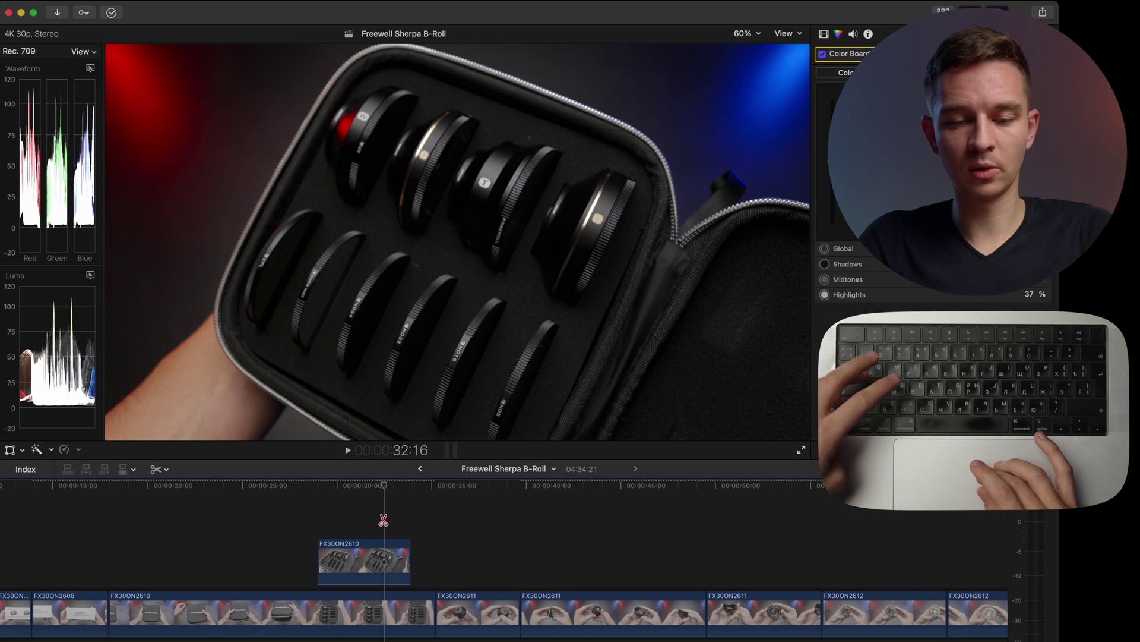
{"action": "left_click", "coordinate": [383, 520], "text": "shift"}
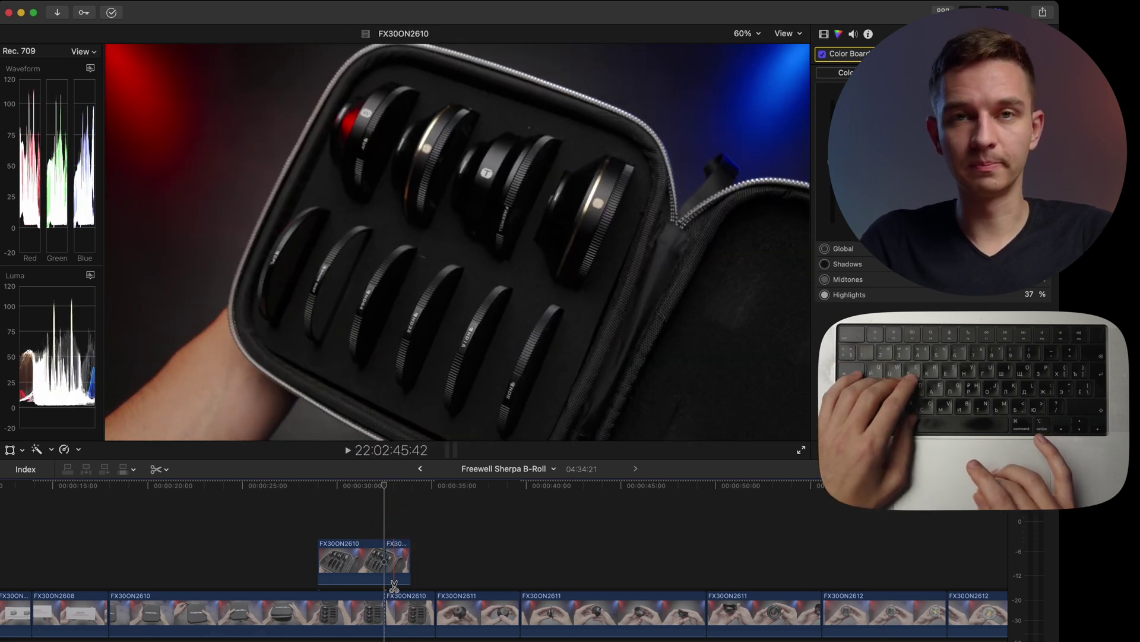
{"action": "key", "text": "super+z"}
{"action": "key", "text": "a"}
With snapping toggled, slide the connected FX30ON2610 clip later, then play back from 33:21.
{"action": "key", "text": "n"}
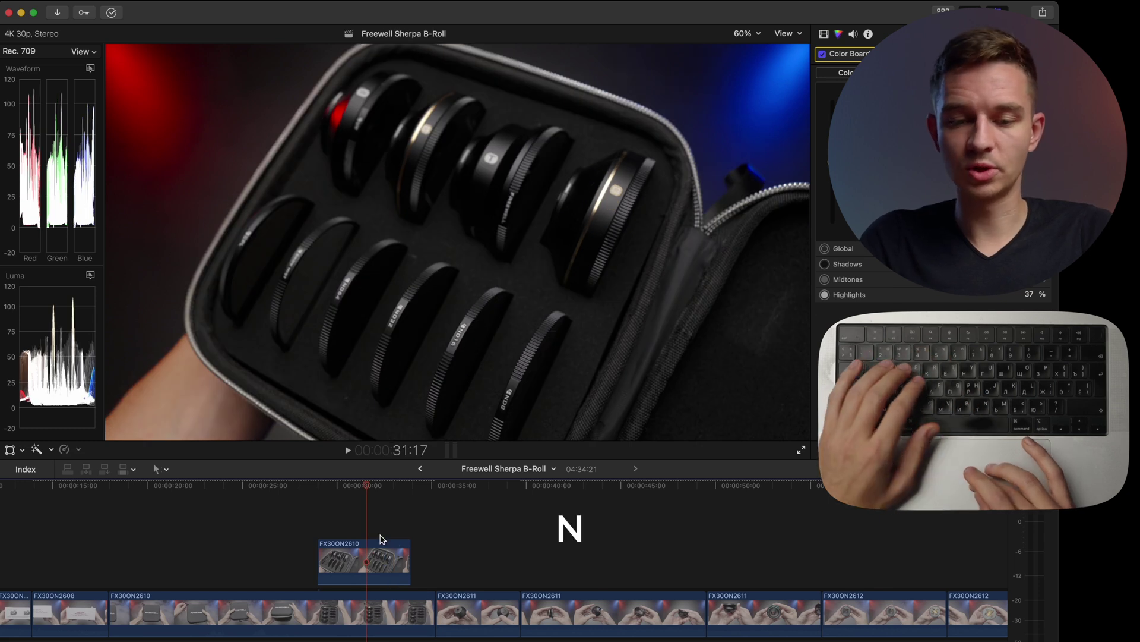
{"action": "left_click_drag", "start_coordinate": [383, 549], "coordinate": [422, 561]}
{"action": "key", "text": "super+7"}
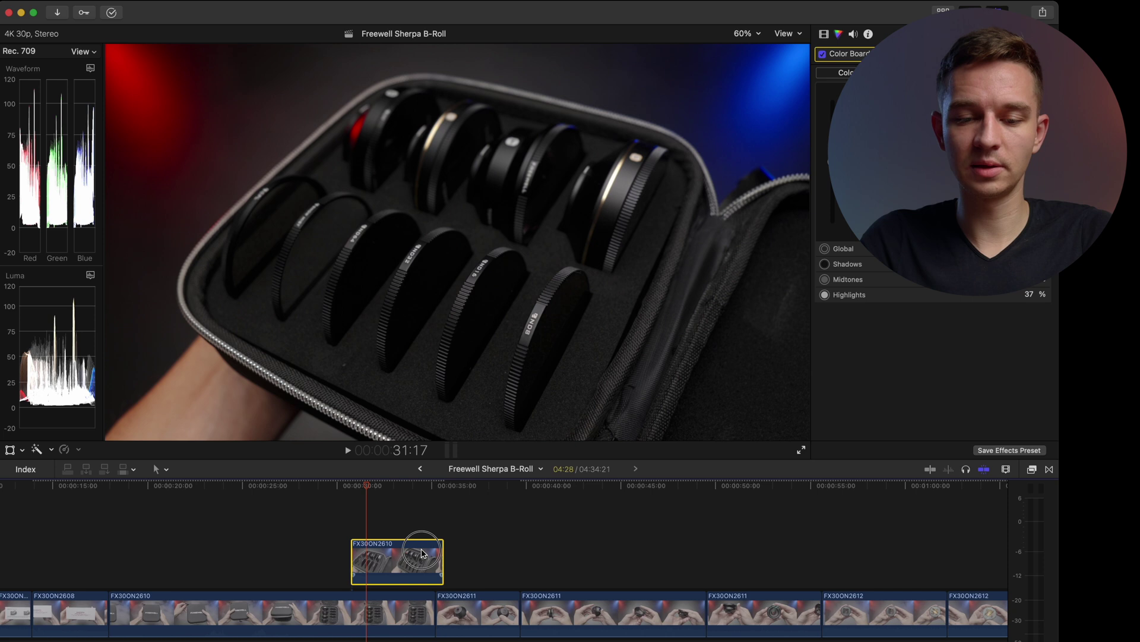
{"action": "key", "text": "super+7"}
{"action": "mouse_move", "coordinate": [422, 553]}
{"action": "left_mouse_down"}
{"action": "mouse_move", "coordinate": [531, 553]}
{"action": "mouse_move", "coordinate": [414, 552]}
{"action": "left_mouse_up"}
{"action": "key", "text": "super+7"}
{"action": "left_click", "coordinate": [406, 561]}
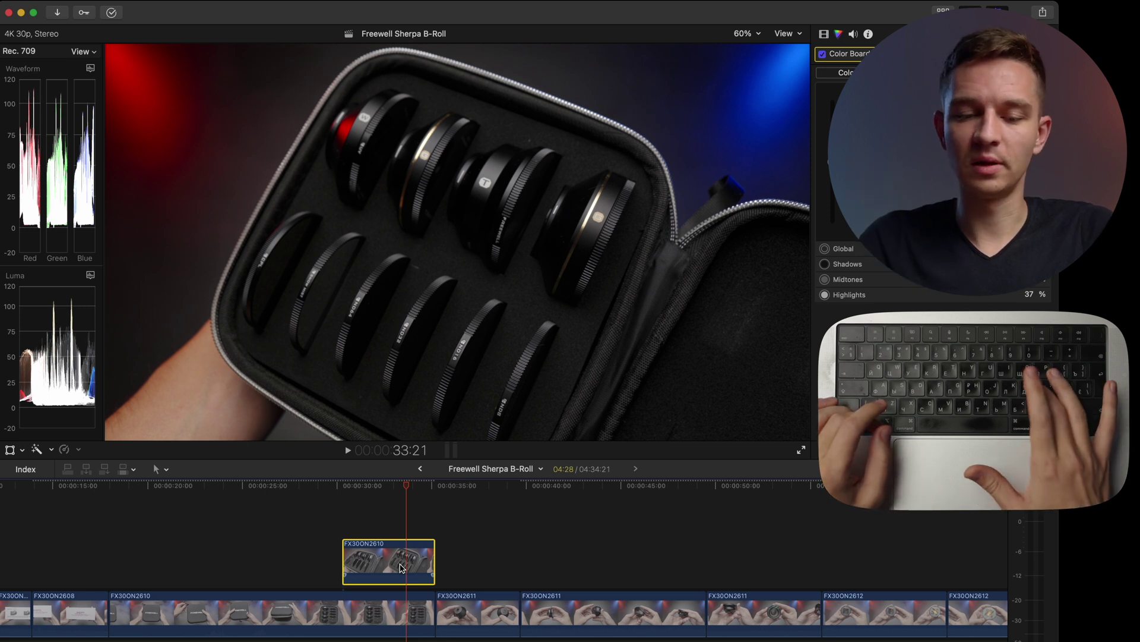
{"action": "key", "text": "space"}
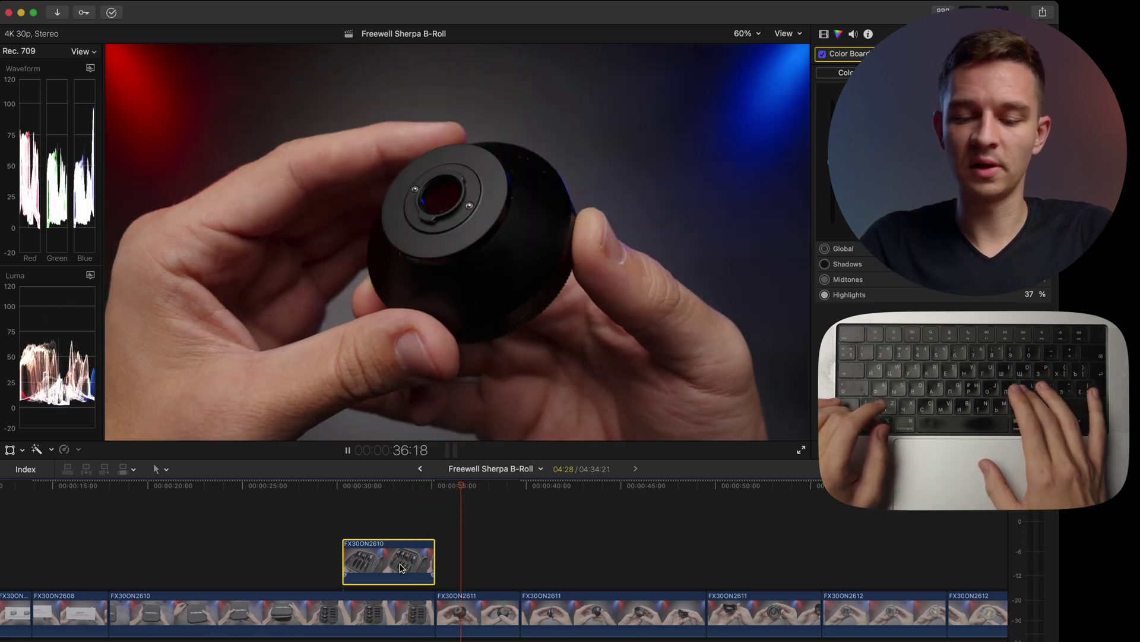
Stop playback and zoom the timeline out and back in around the playhead on FX30ON2610.
{"action": "key", "text": "space"}
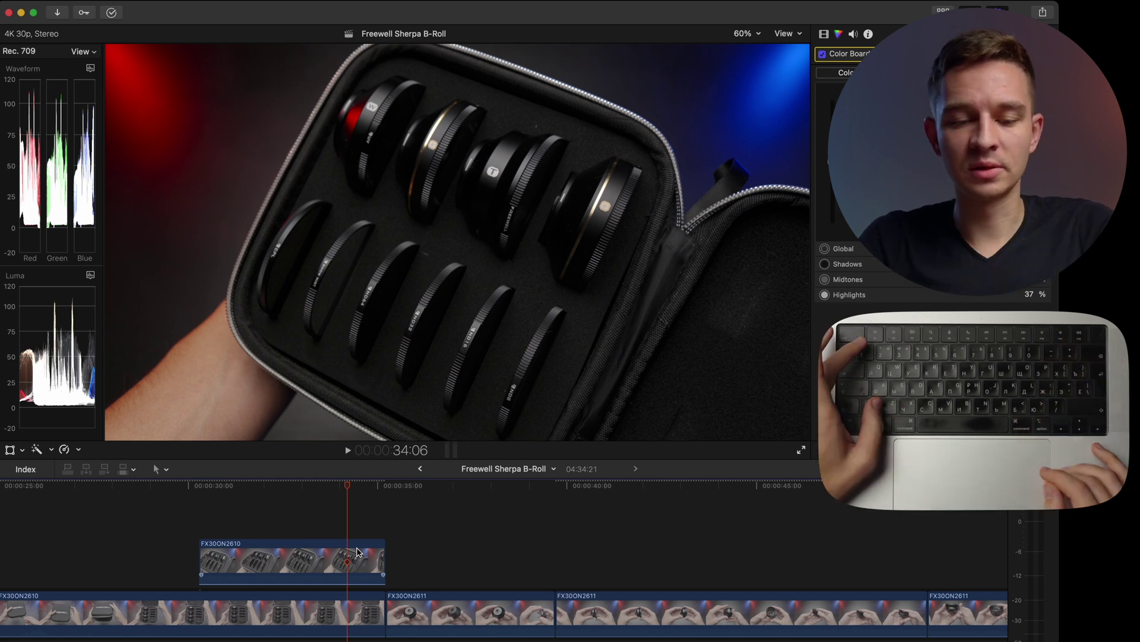
{"action": "key", "text": "super+minus"}
{"action": "key", "text": "super+equal"}
{"action": "key", "text": "super+minus"}
{"action": "key", "text": "super+equal"}
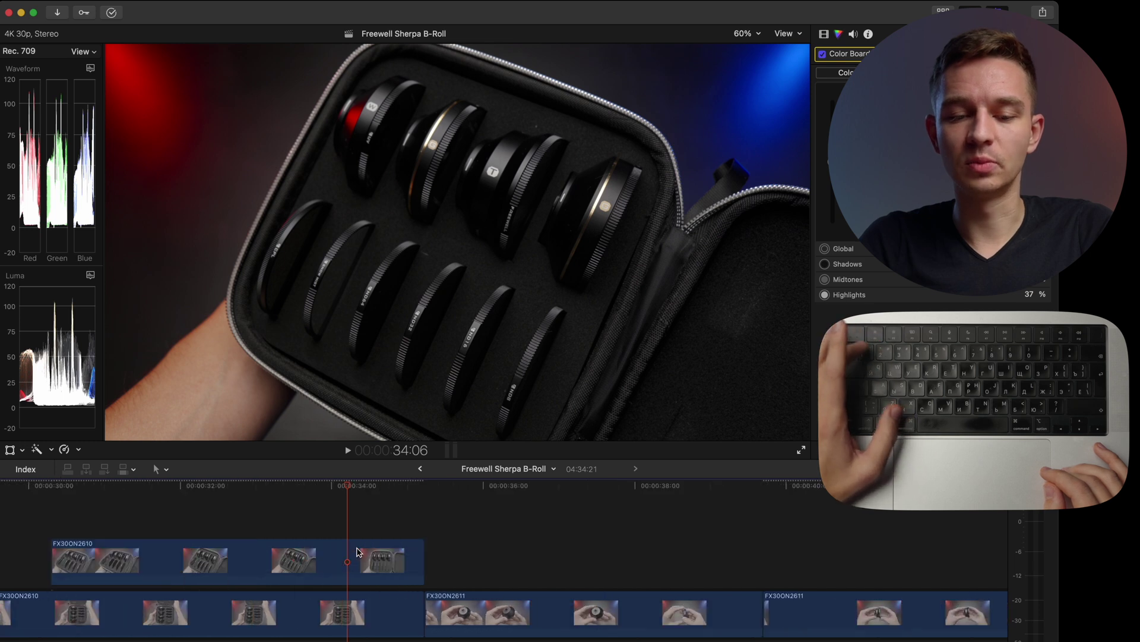